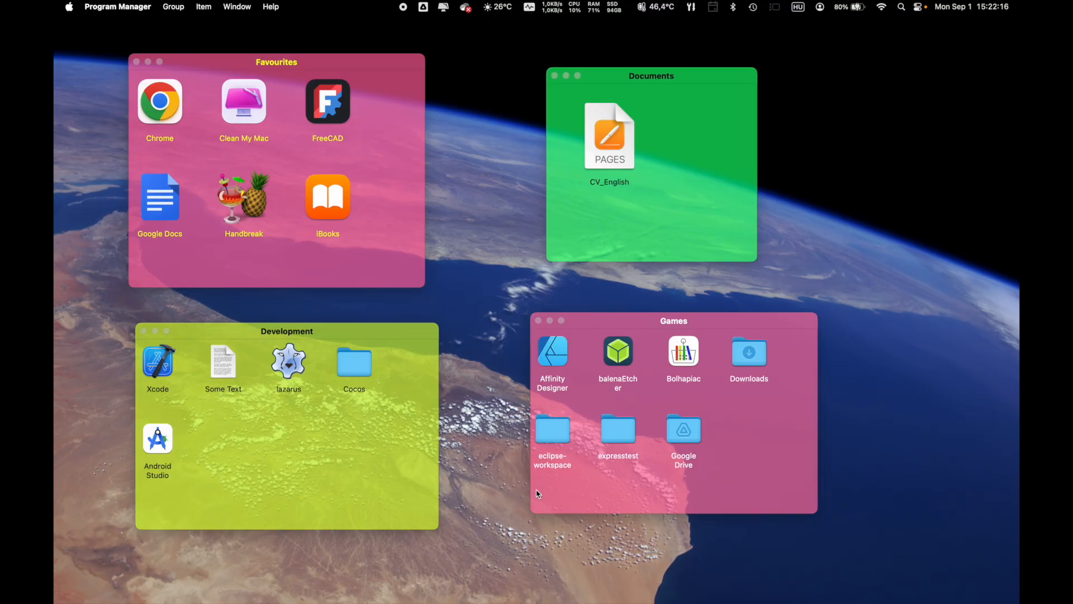
- Open the home folder in Finder from the Games group, go to Applications and enlarge the Finder window
right_click(597, 484)
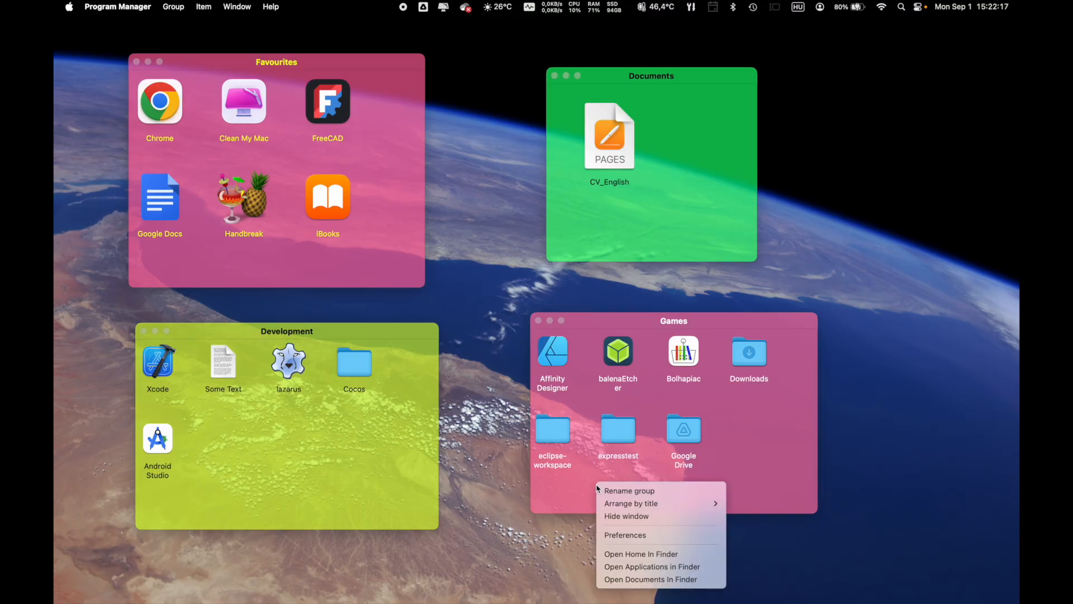
left_click(641, 553)
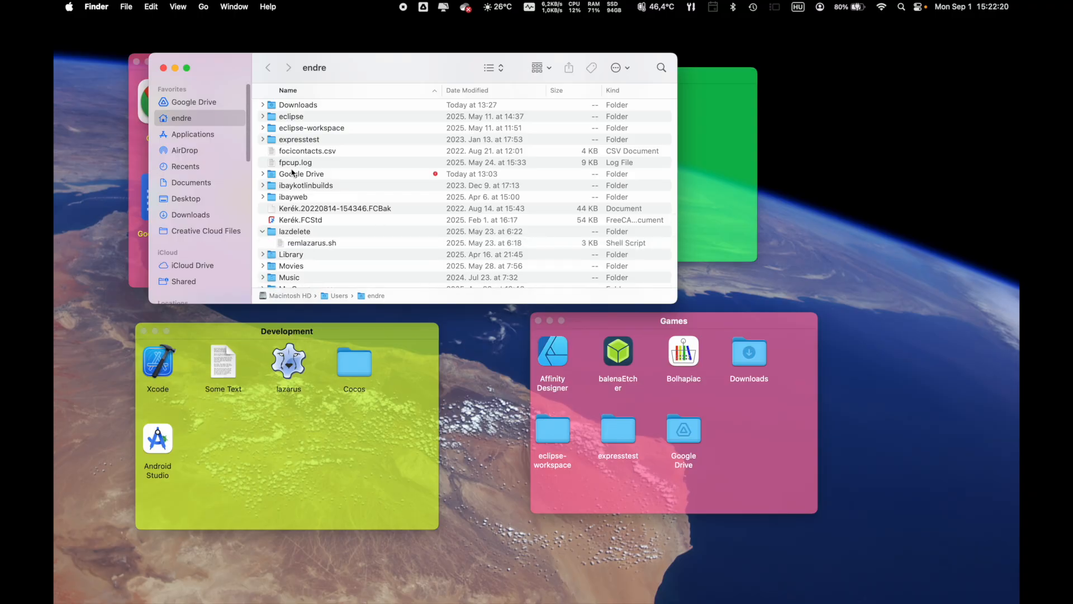
left_click(193, 134)
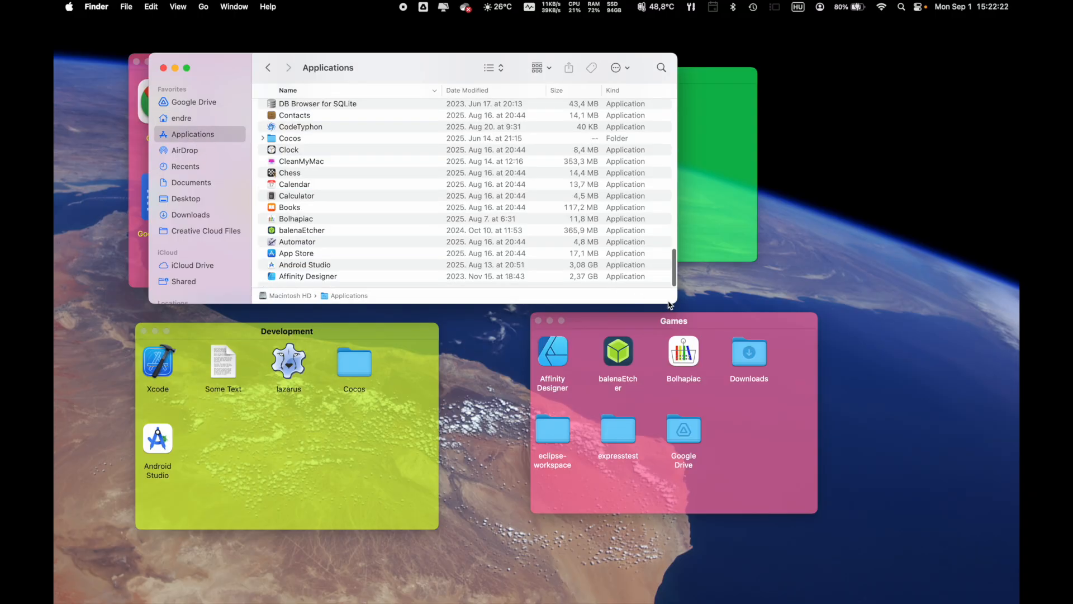
left_click_drag(675, 305, 785, 386)
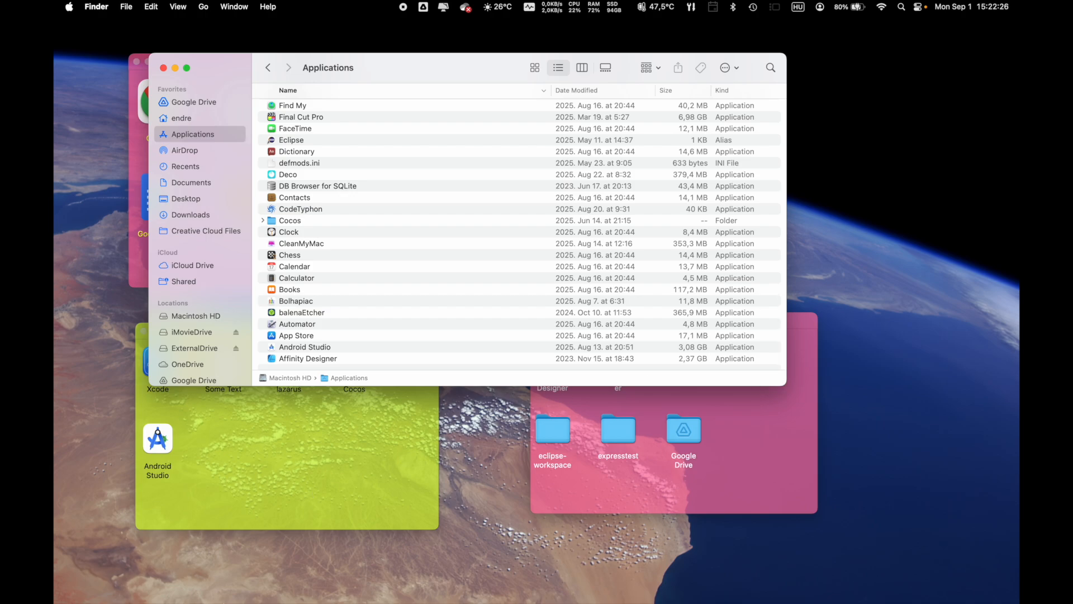
- Open Launchpad to look over the installed apps and close it again
mouse_move(228, 586)
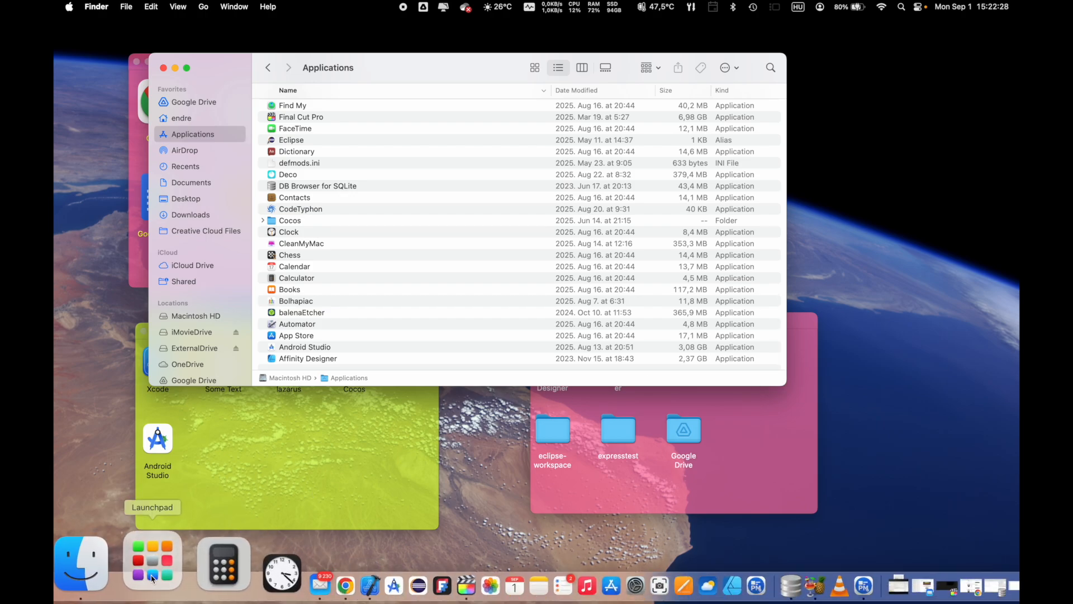
left_click(149, 562)
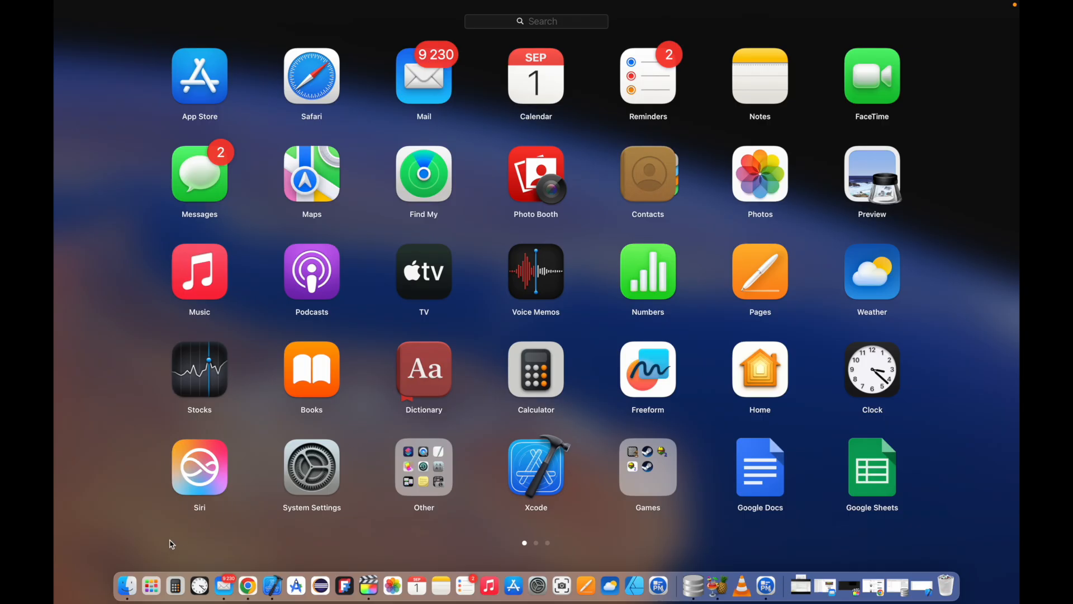
left_click(168, 544)
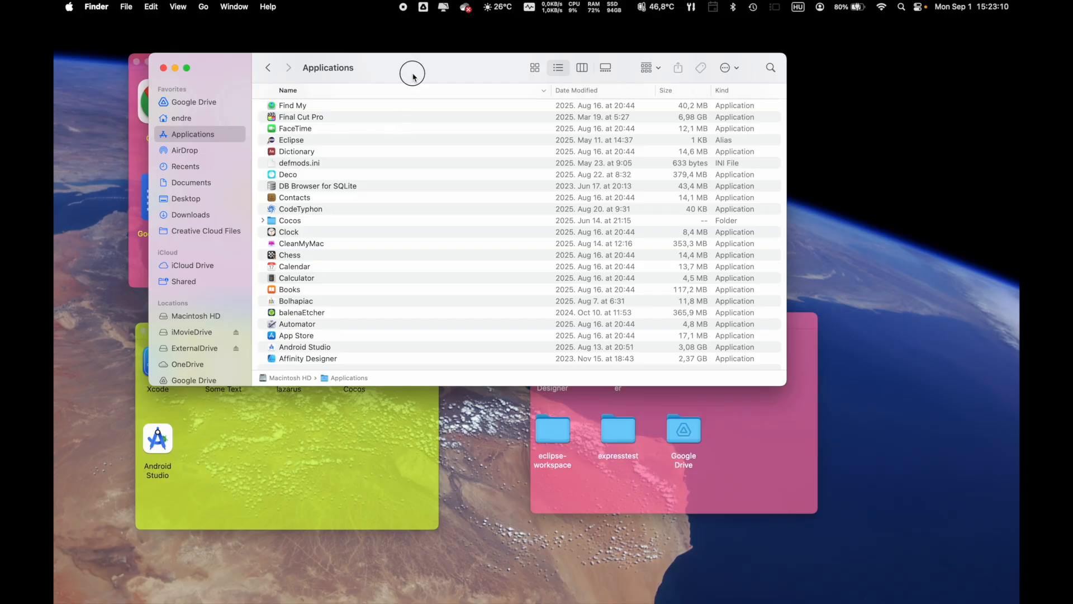
- Reposition the Finder window and move the Documents group window clear of it to the free desktop area
left_click_drag(413, 79, 550, 230)
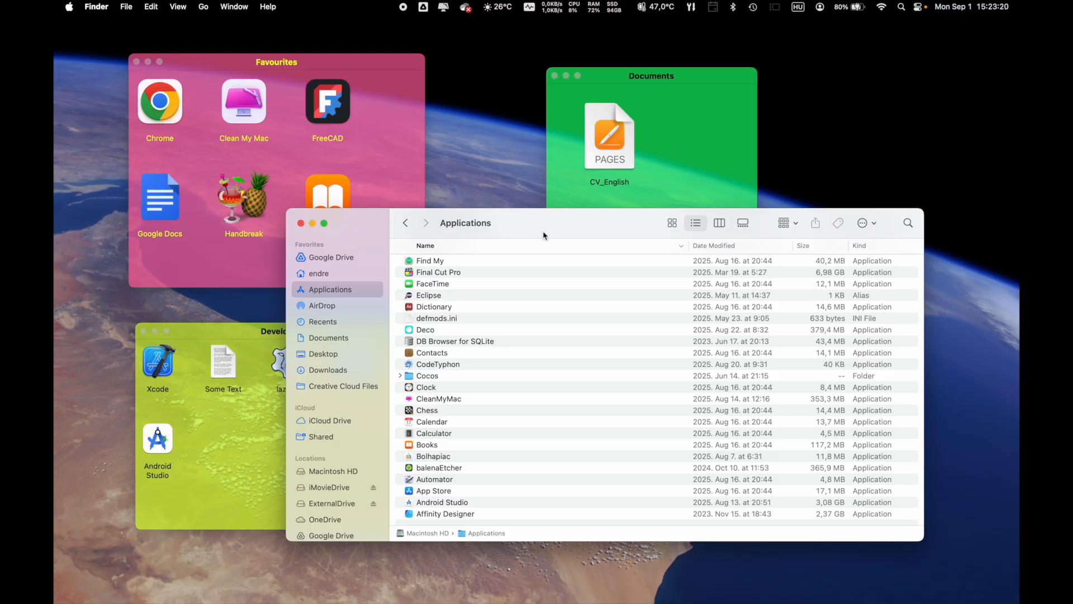
left_click_drag(543, 233, 537, 252)
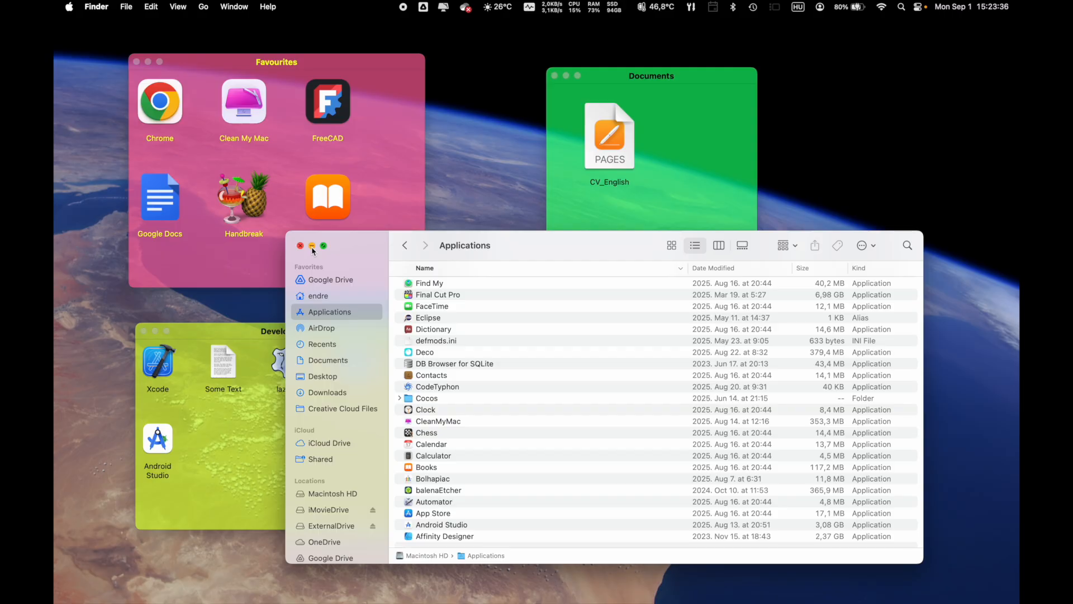
left_click_drag(551, 243, 394, 103)
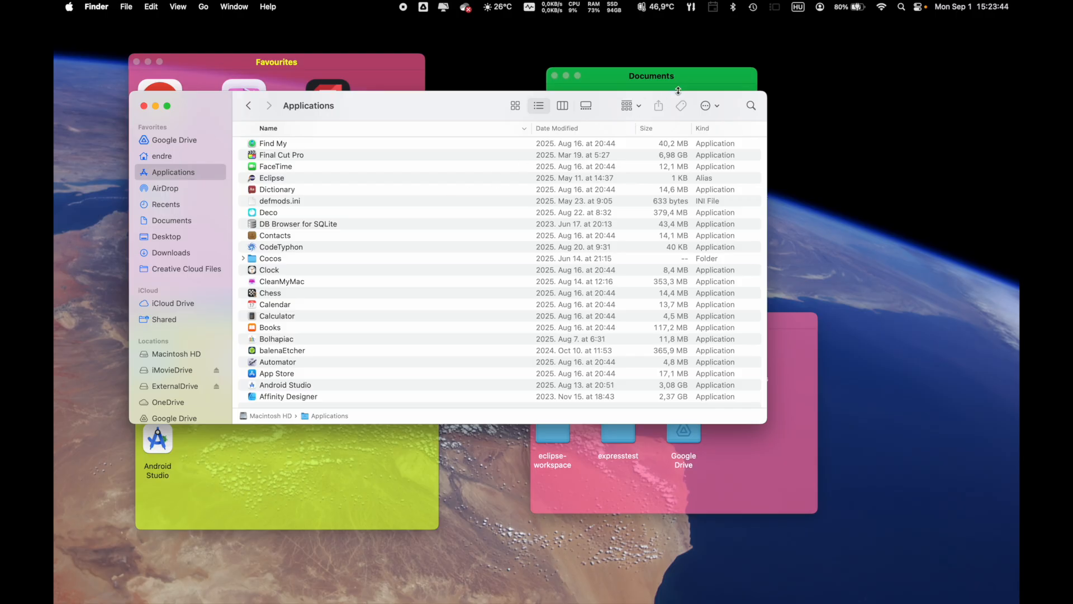
left_click_drag(693, 81, 921, 56)
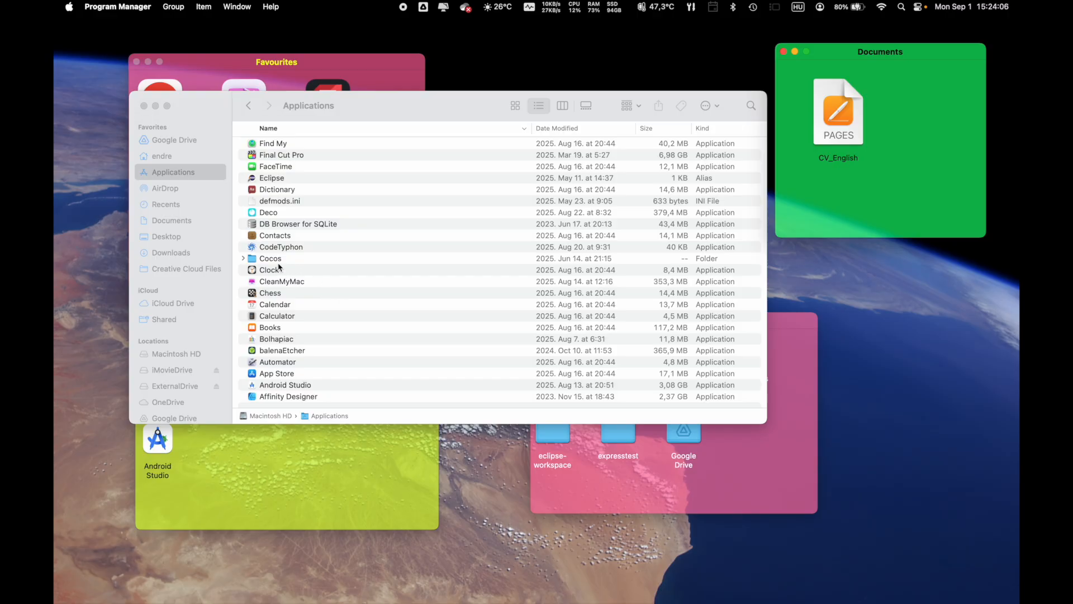
- Add Clock from the Applications folder to the Documents group, followed by Calendar, Books and balenaEtcher together as one selection
left_click_drag(270, 271, 922, 118)
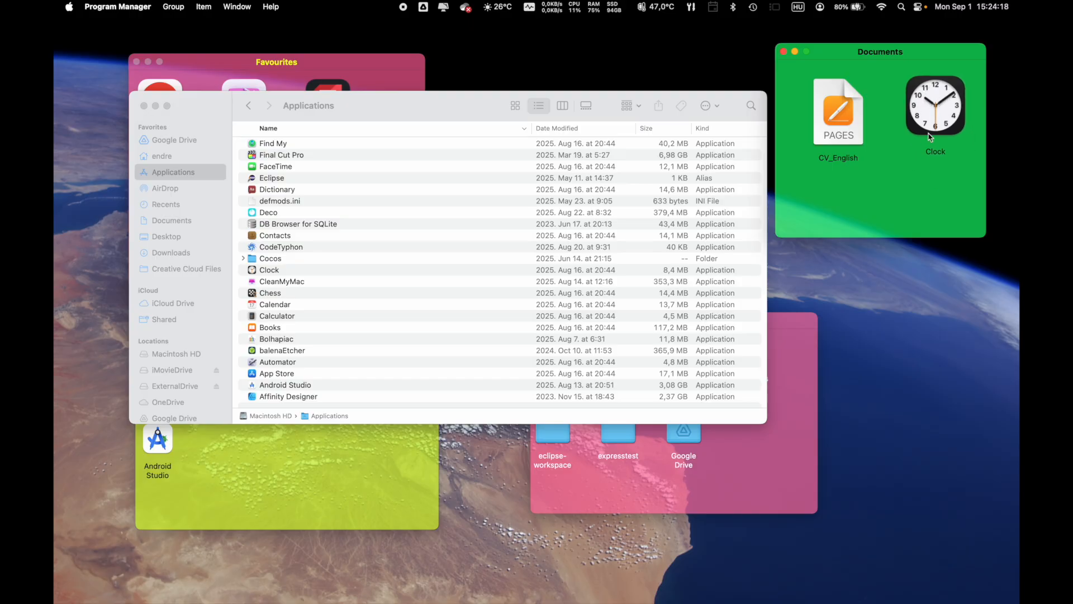
left_click_drag(938, 113, 939, 119)
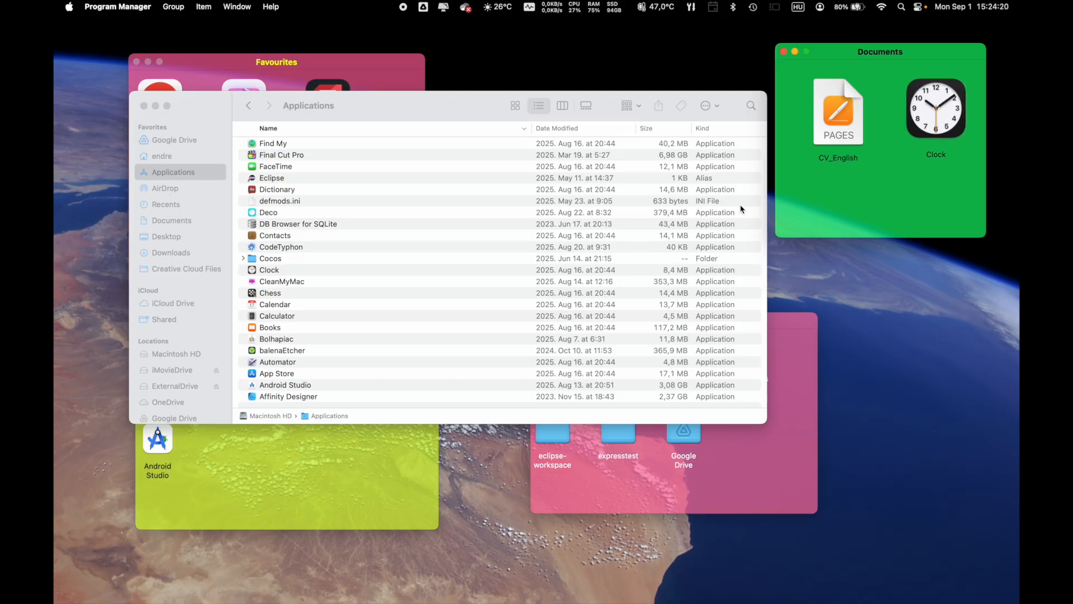
left_click(283, 308)
left_click(284, 306)
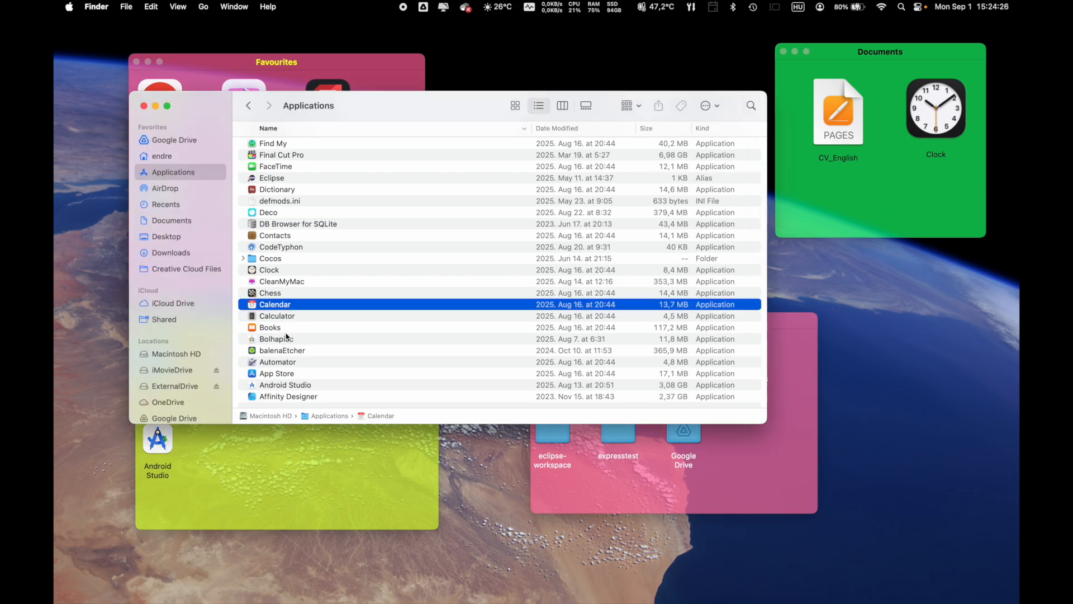
left_click(285, 329, "super")
left_click(288, 351, "super")
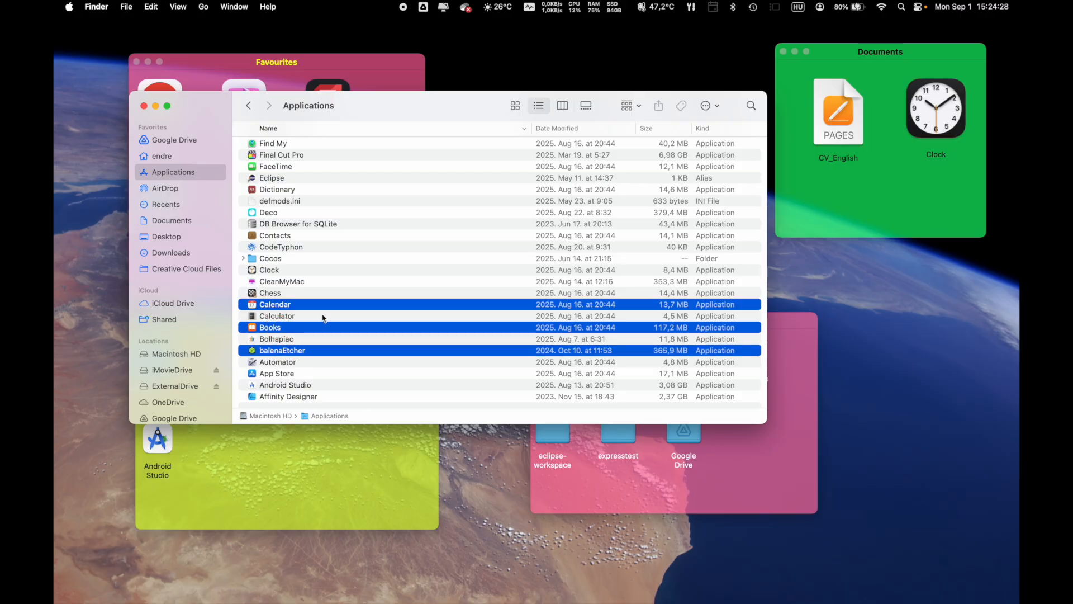
left_click_drag(314, 306, 906, 181)
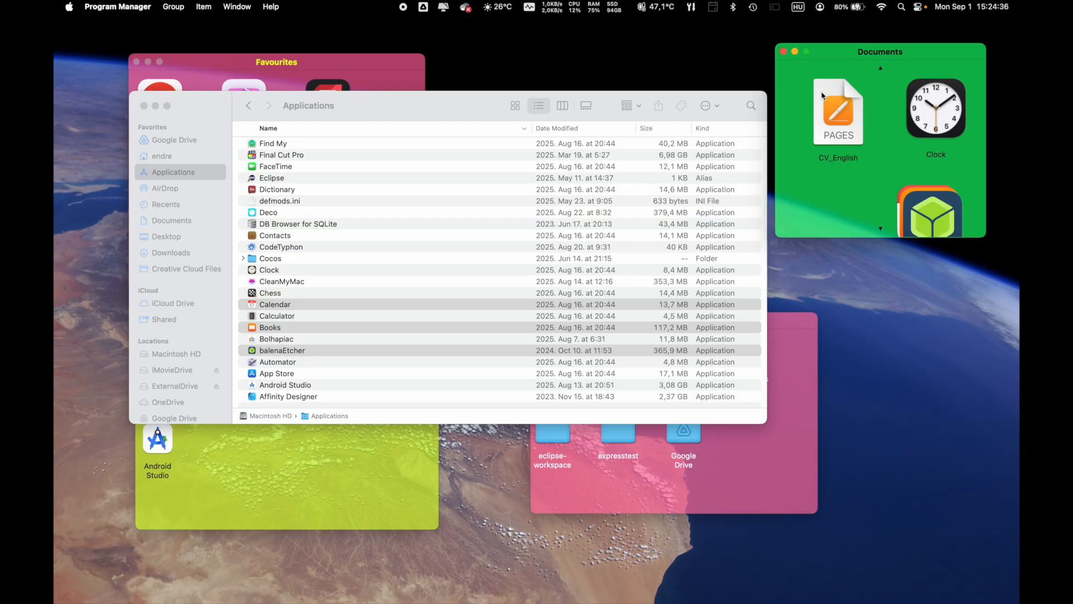
- Enlarge the Documents group window and arrange its icons by title in ascending order
left_click_drag(841, 58, 712, 88)
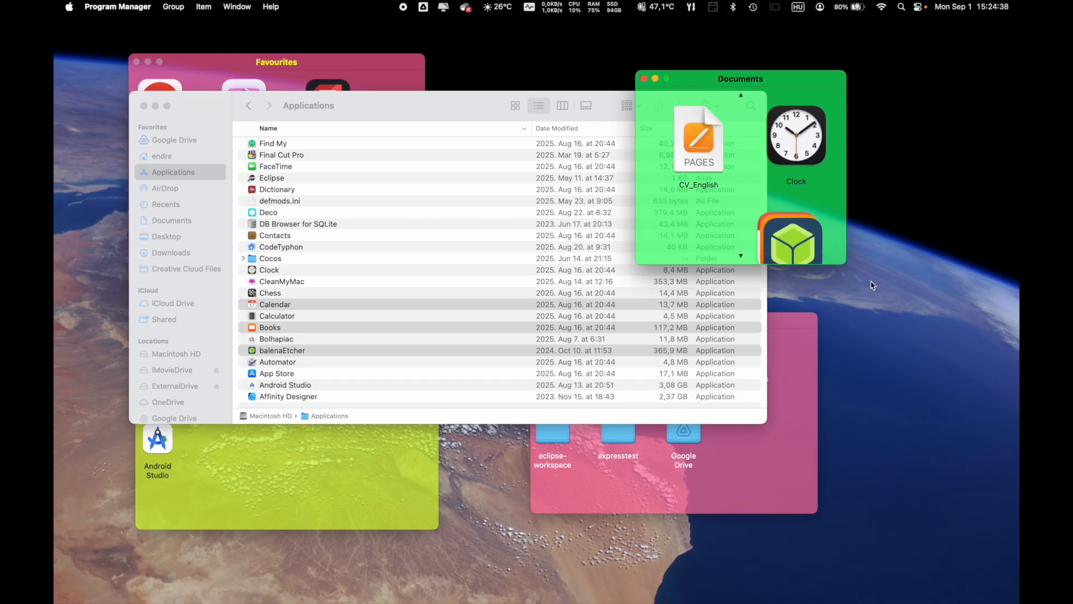
left_click_drag(849, 269, 953, 374)
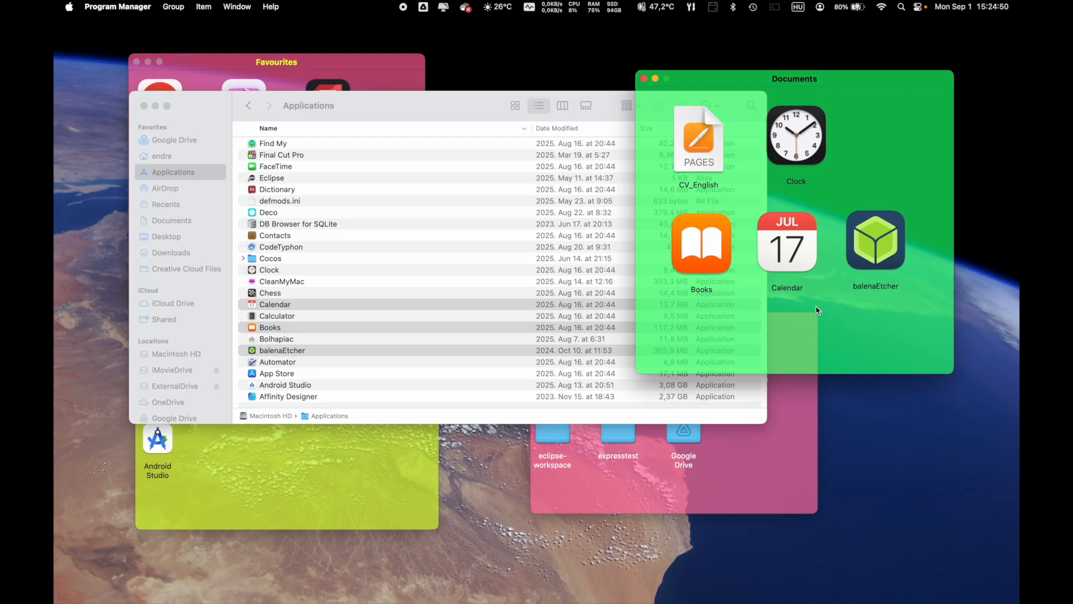
right_click(841, 333)
mouse_move(879, 349)
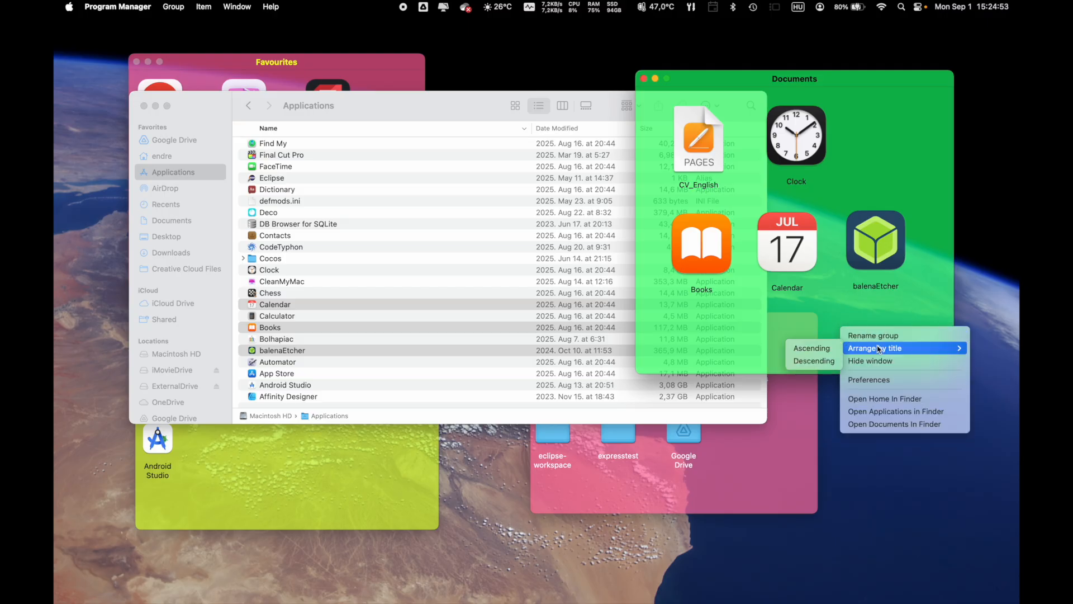
left_click(820, 349)
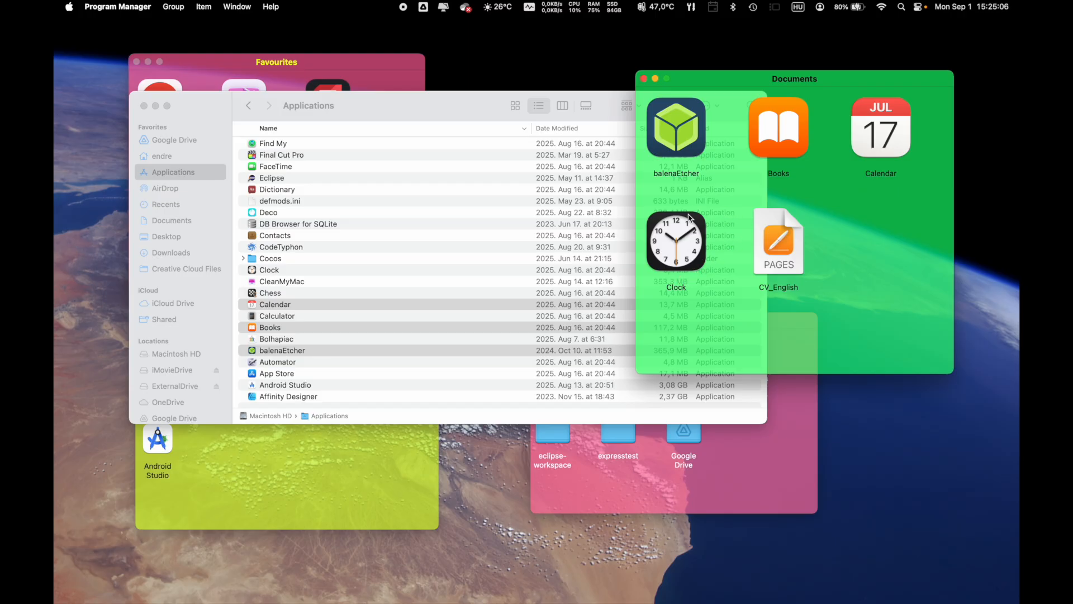
- Rename the balenaEtcher item in the Documents group to USB Creator
right_click(689, 149)
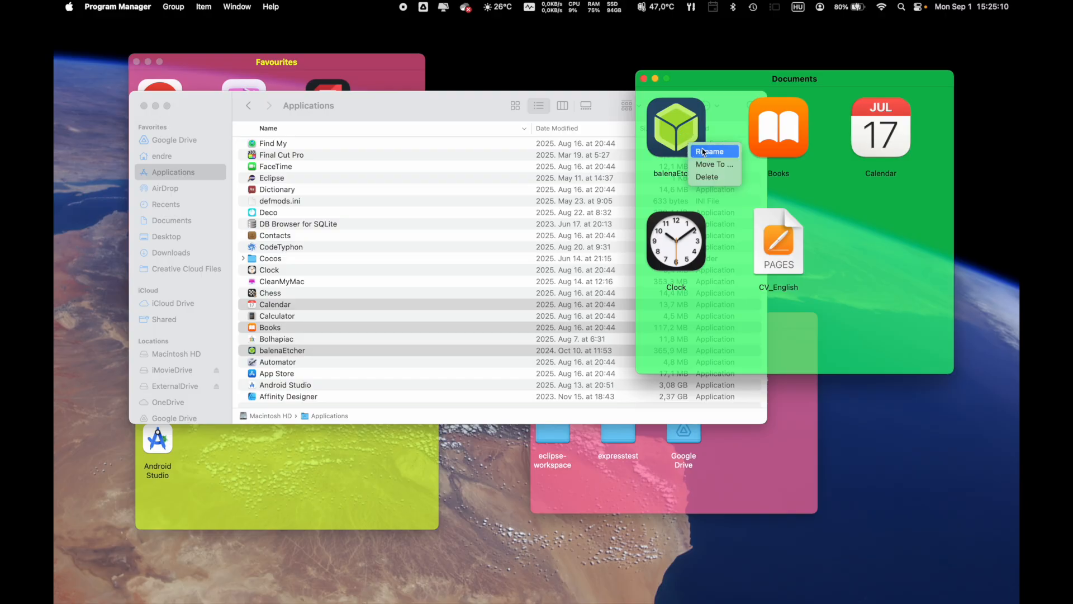
left_click(704, 152)
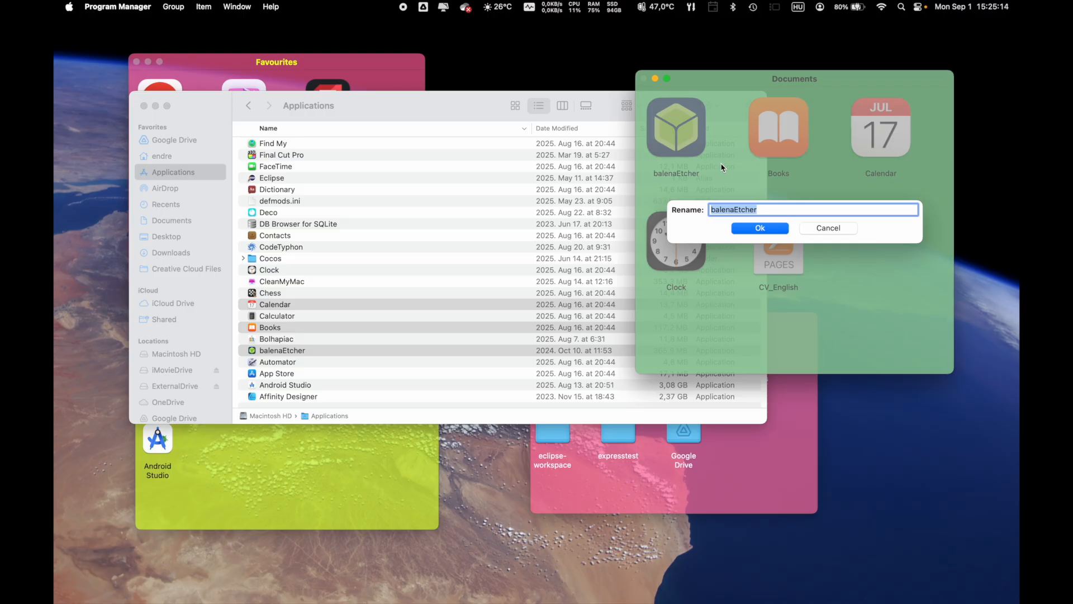
type("USB Creator")
key("Return")
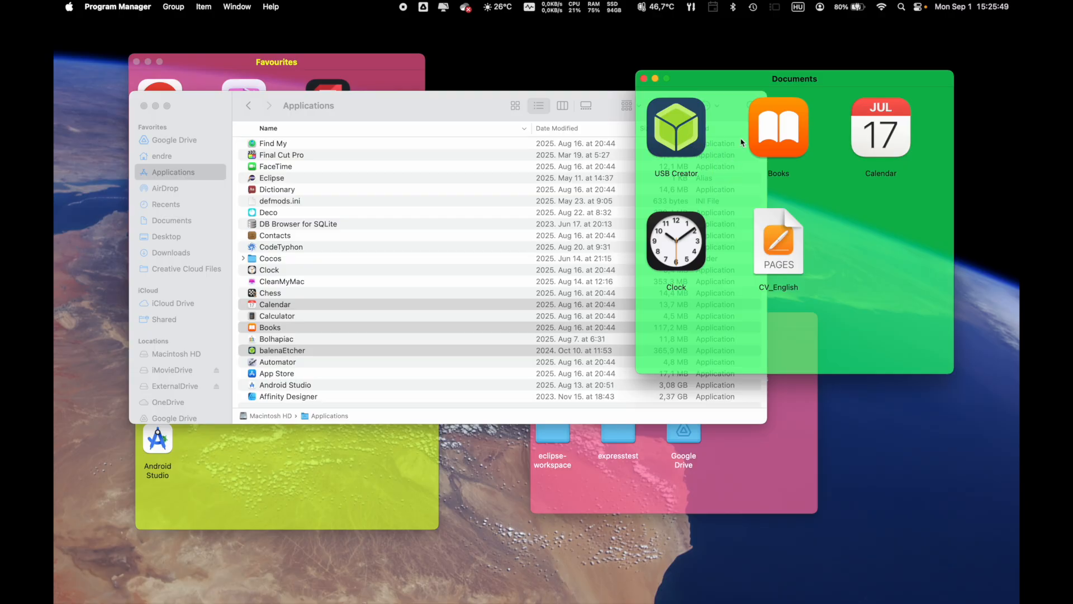
- Rename the Books item in the Documents group to iBooks
left_click_drag(783, 140, 783, 141)
left_click(779, 173)
right_click(784, 147)
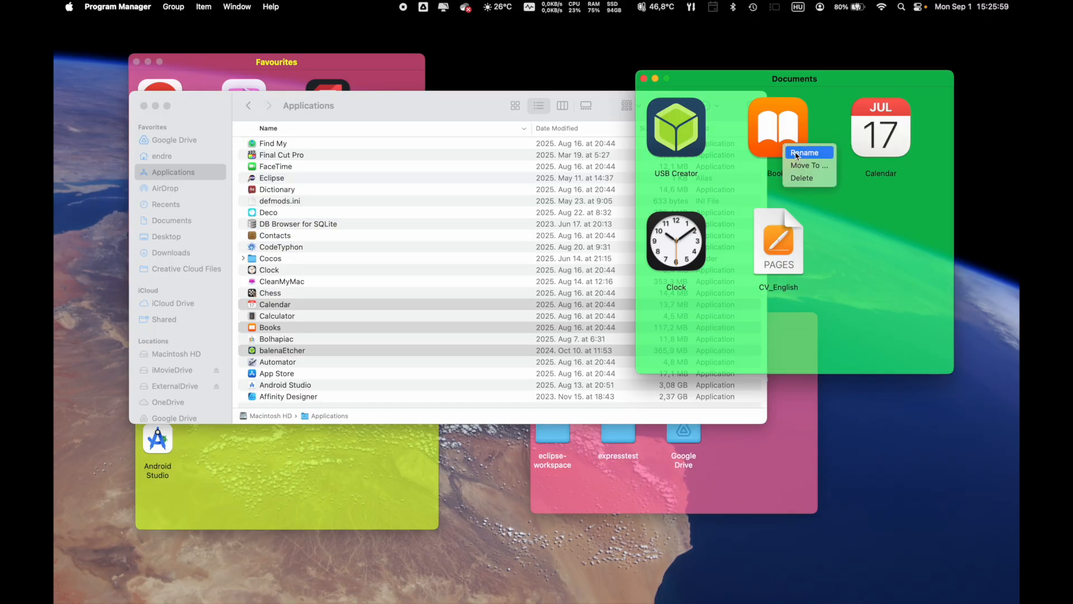
left_click(796, 153)
left_click(711, 209)
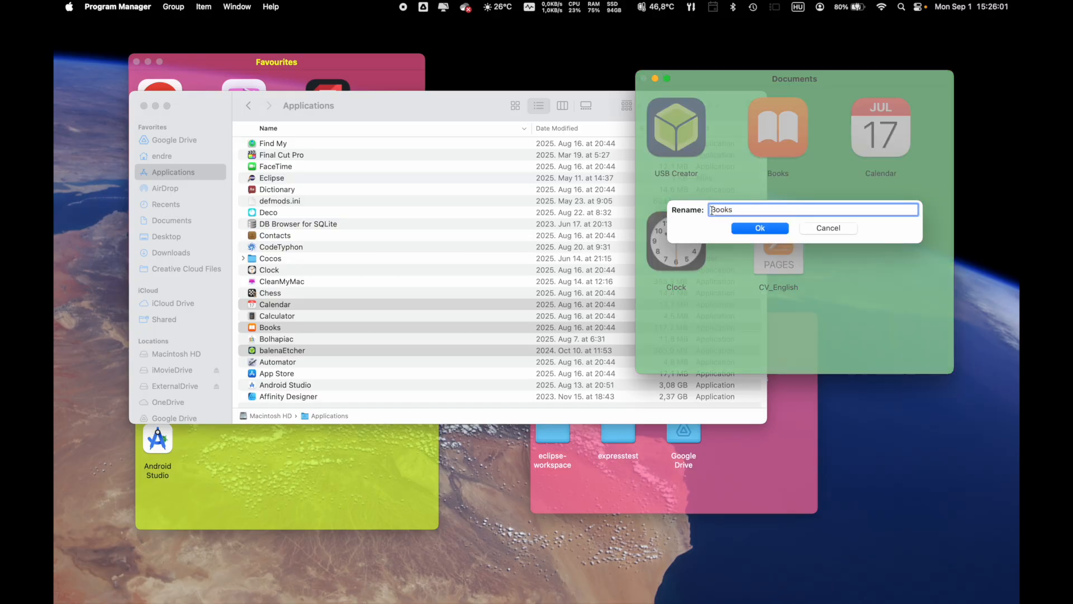
type("i")
key("Return")
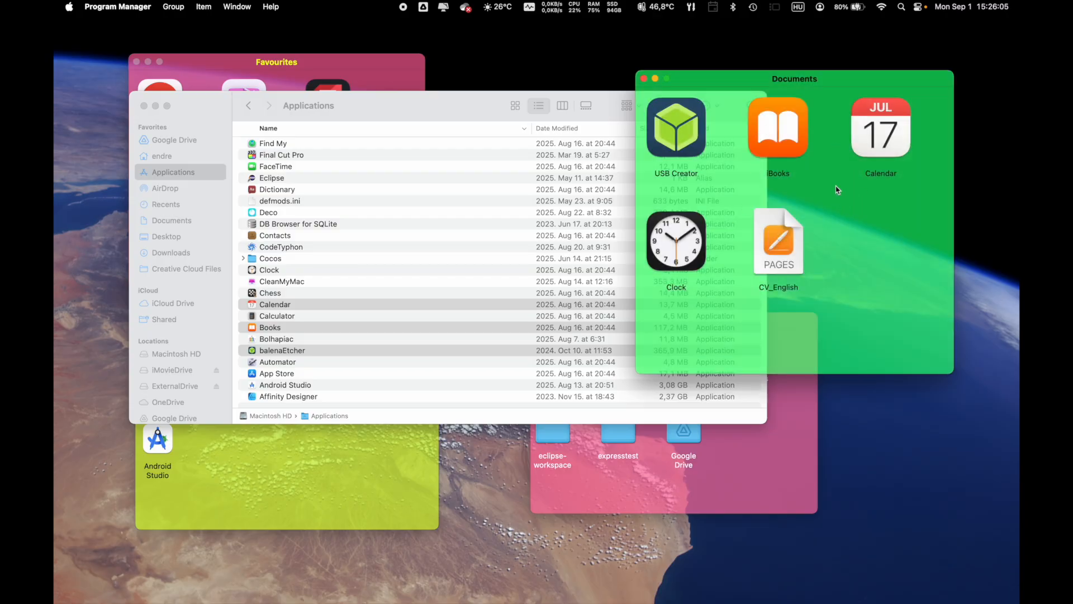
- Set the Documents group to keep its icons arranged, trying descending order before settling on ascending
right_click(871, 223)
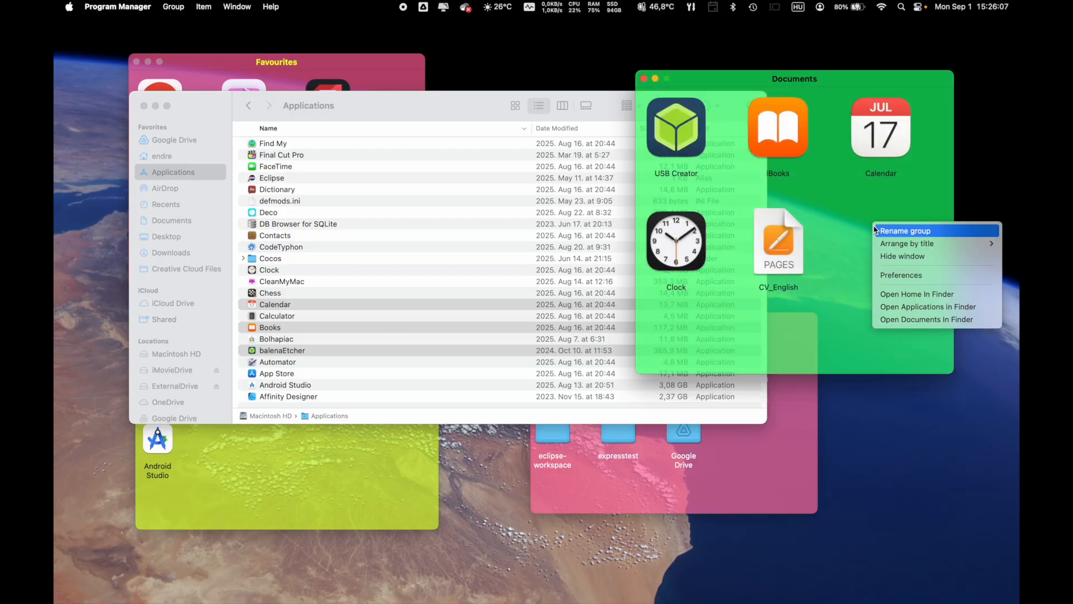
left_click(889, 276)
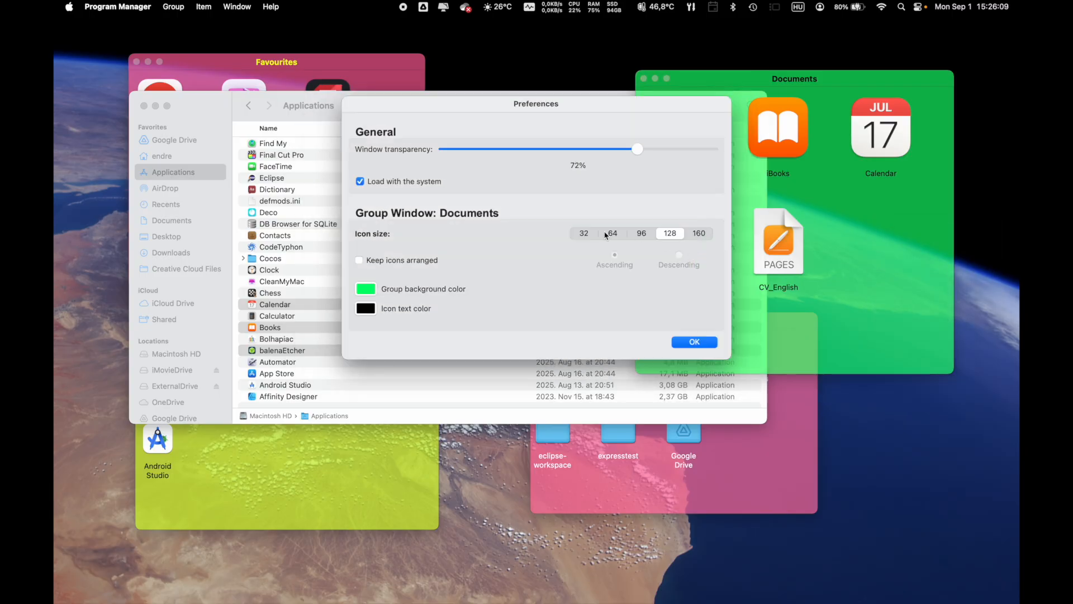
left_click(359, 260)
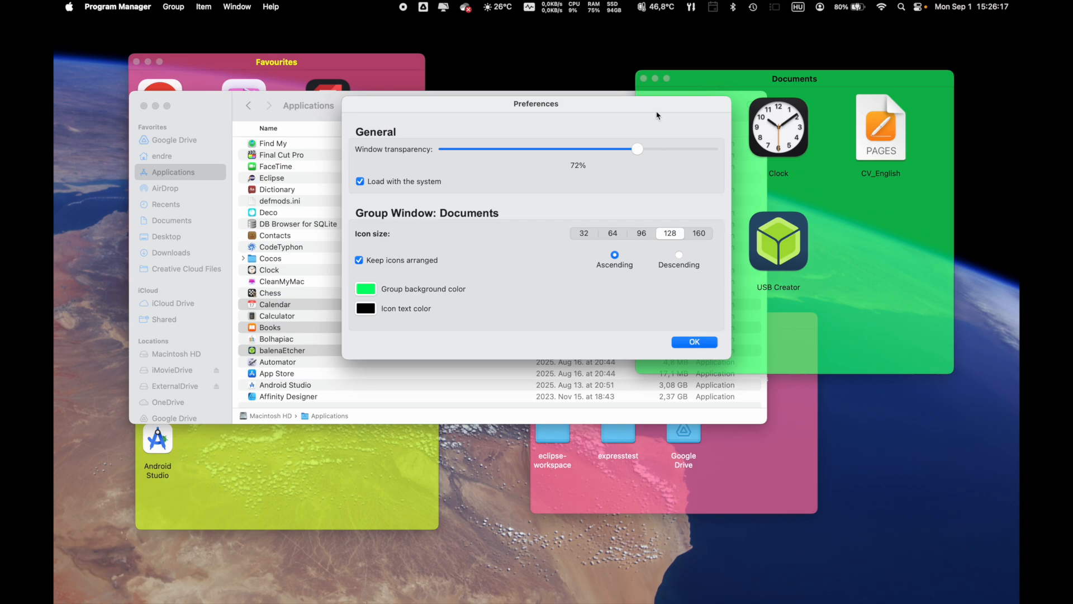
left_click_drag(658, 115, 480, 123)
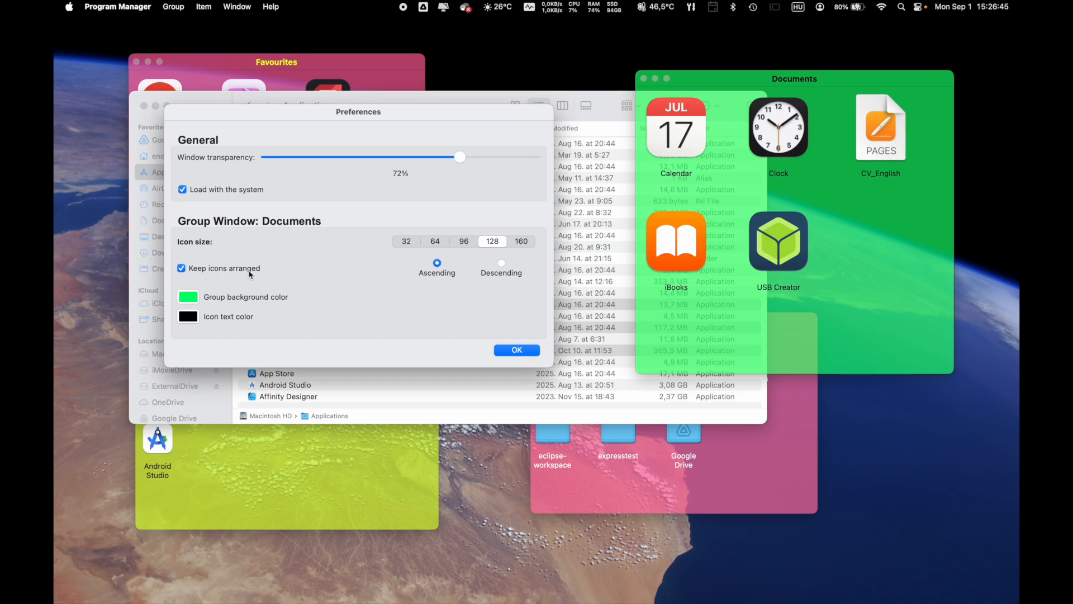
left_click(503, 267)
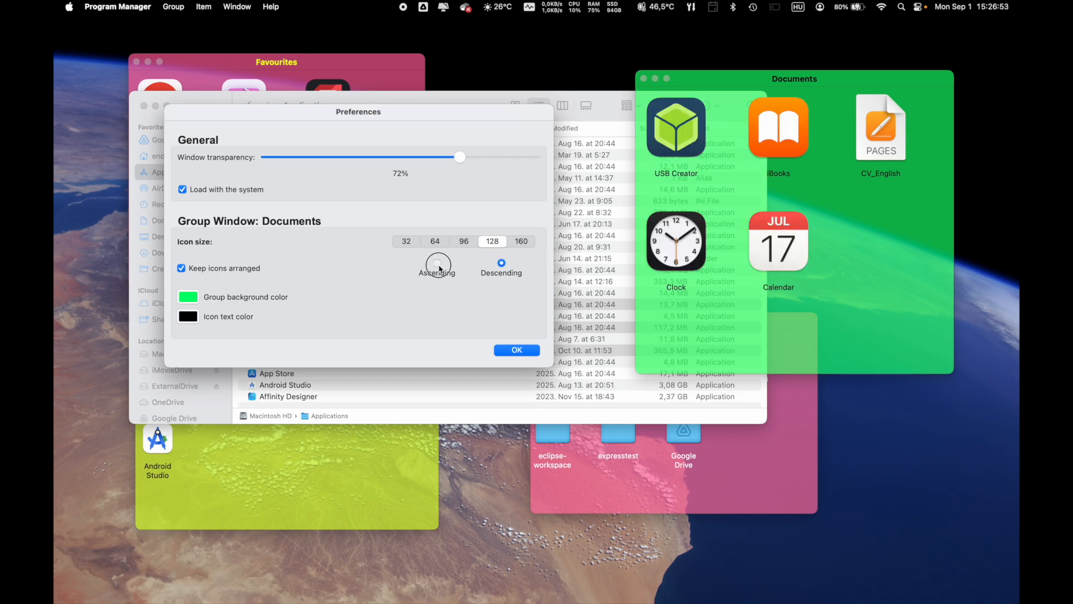
left_click(440, 266)
left_click(518, 351)
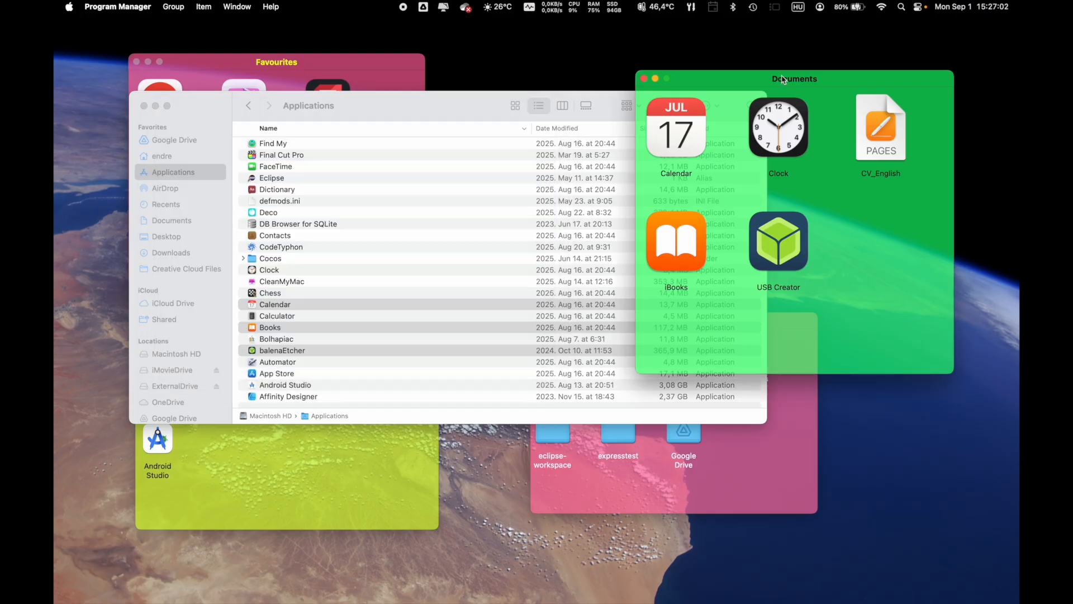
- Move the USB Creator item from the Documents group to the Favourites group
left_click_drag(783, 79, 765, 41)
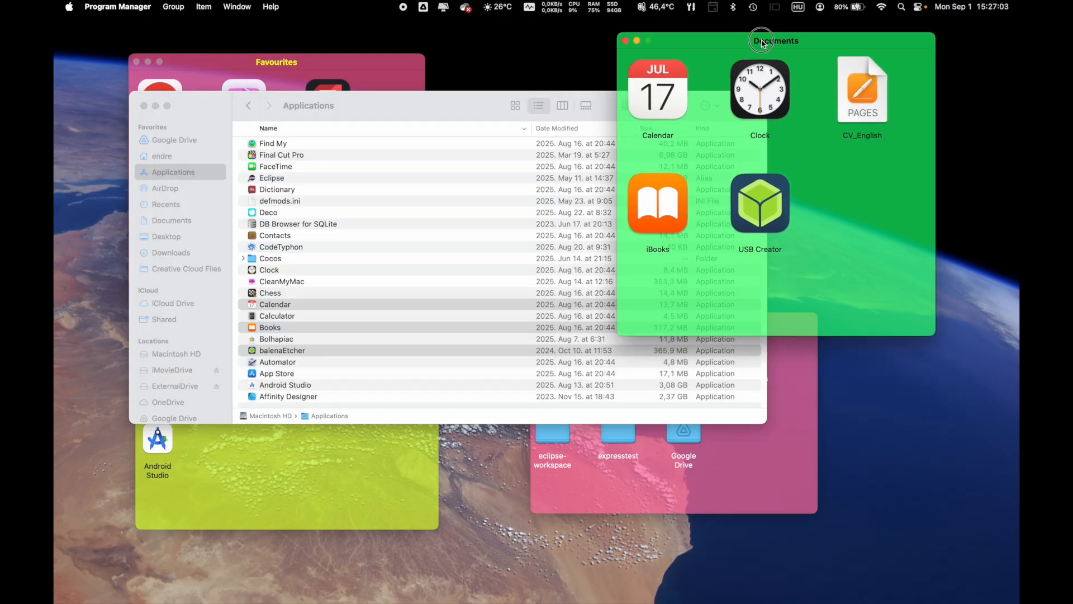
right_click(754, 212)
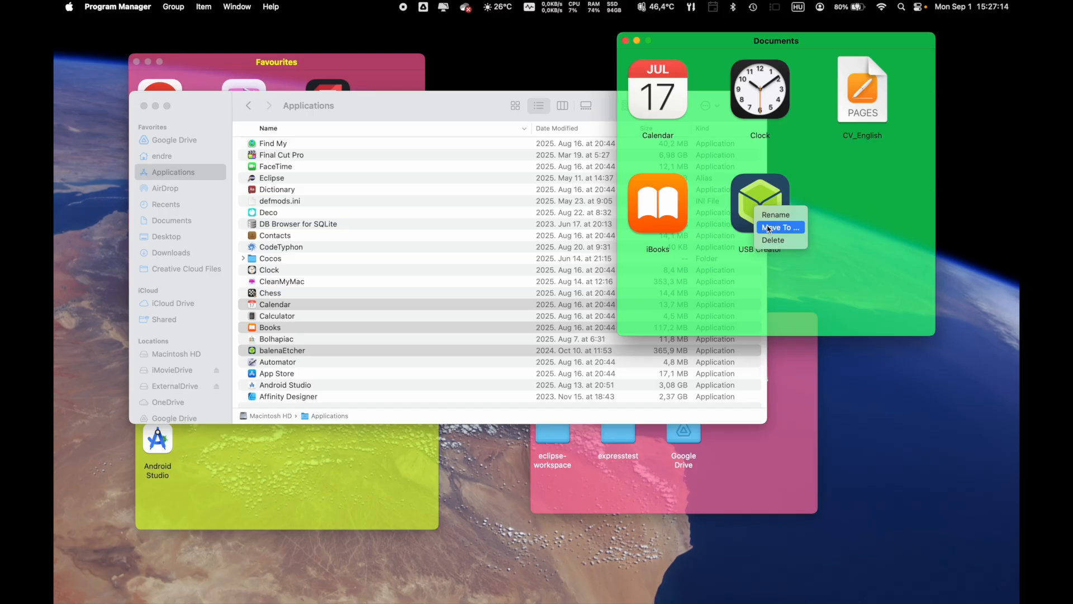
left_click(769, 228)
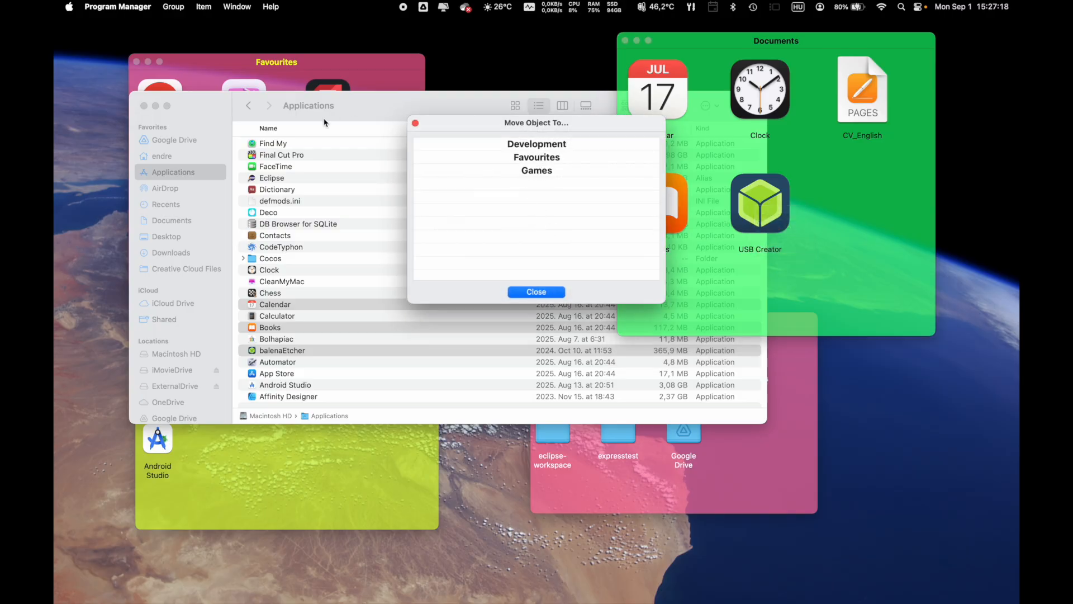
double_click(543, 162)
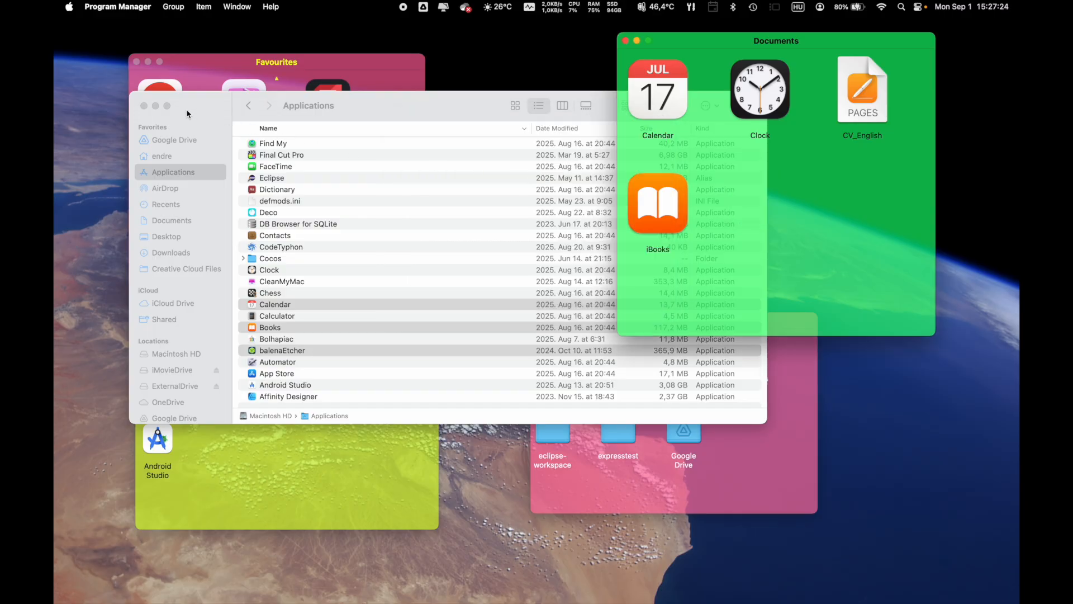
- Close the Finder window of the Applications folder and look through the Favourites group for the USB Creator item
left_click(144, 106)
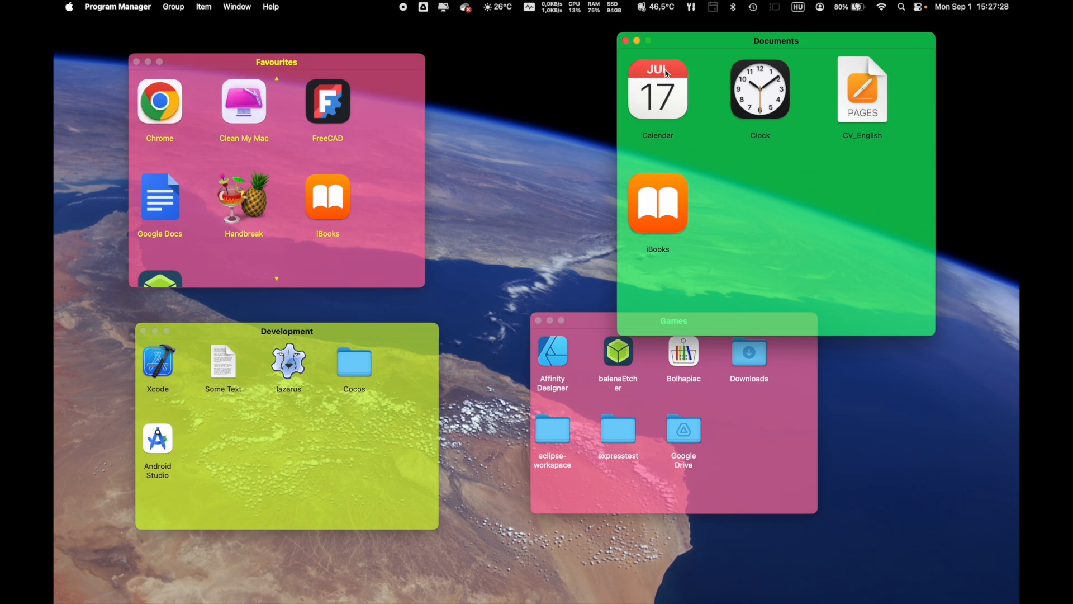
scroll(396, 215, "down", 3)
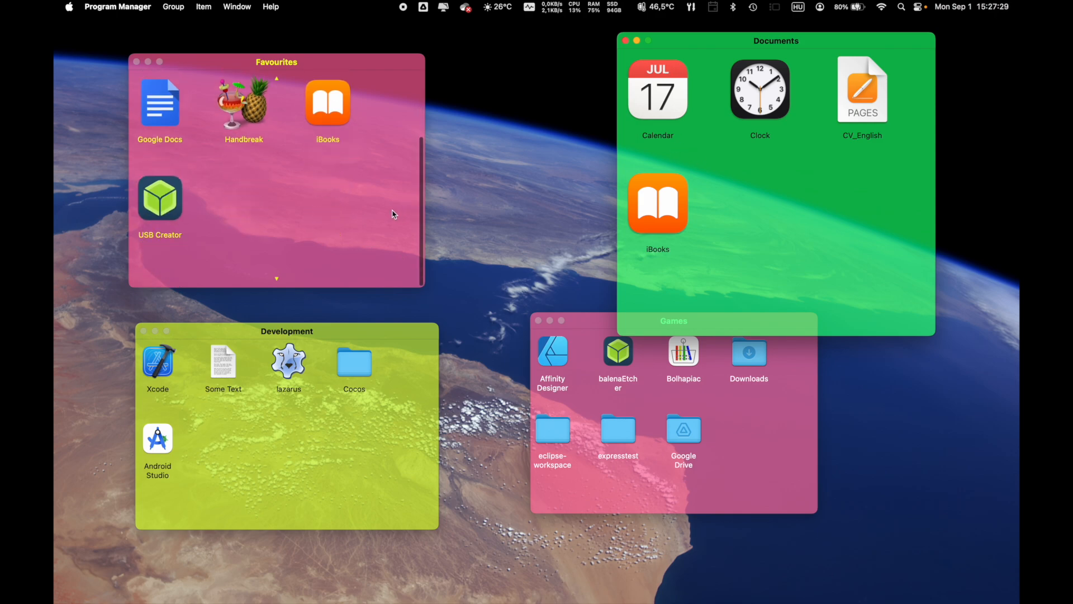
scroll(352, 211, "up", 3)
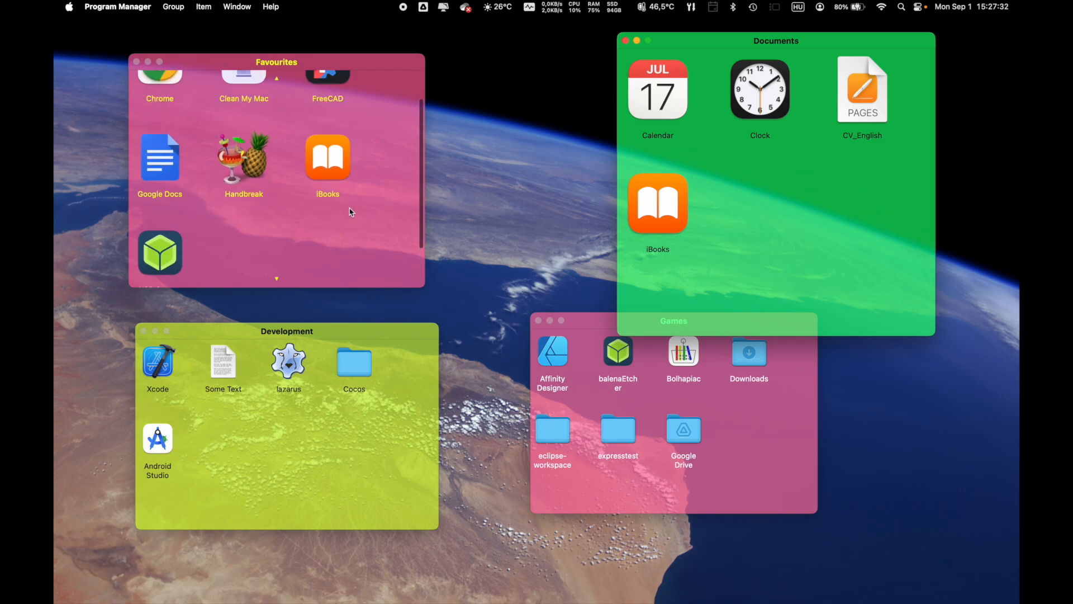
scroll(351, 212, "down", 3)
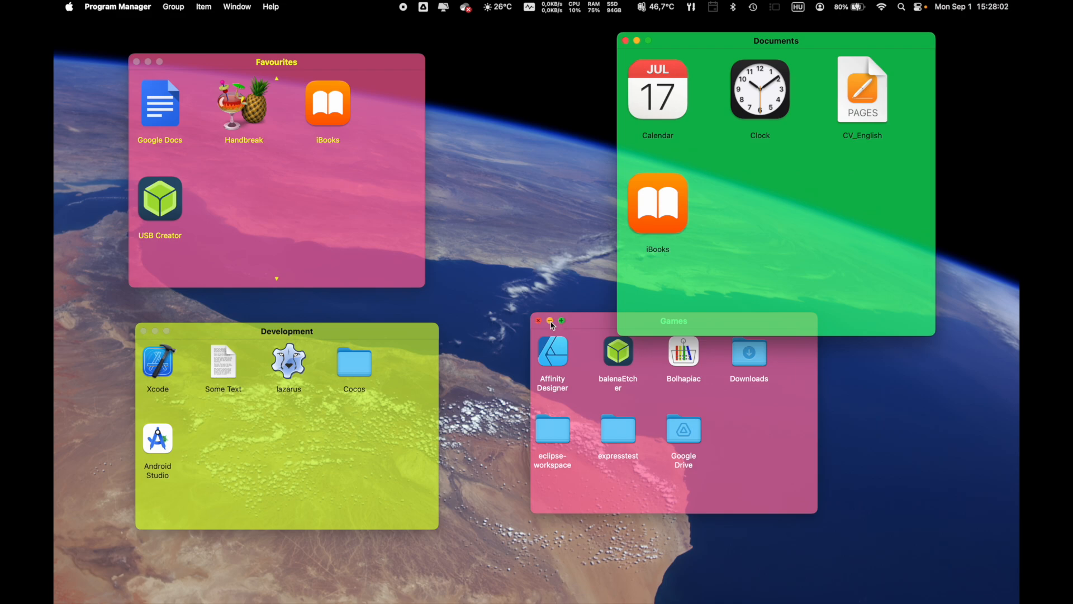
- Minimise the Games group window and restore it from the Dock
right_click(734, 396)
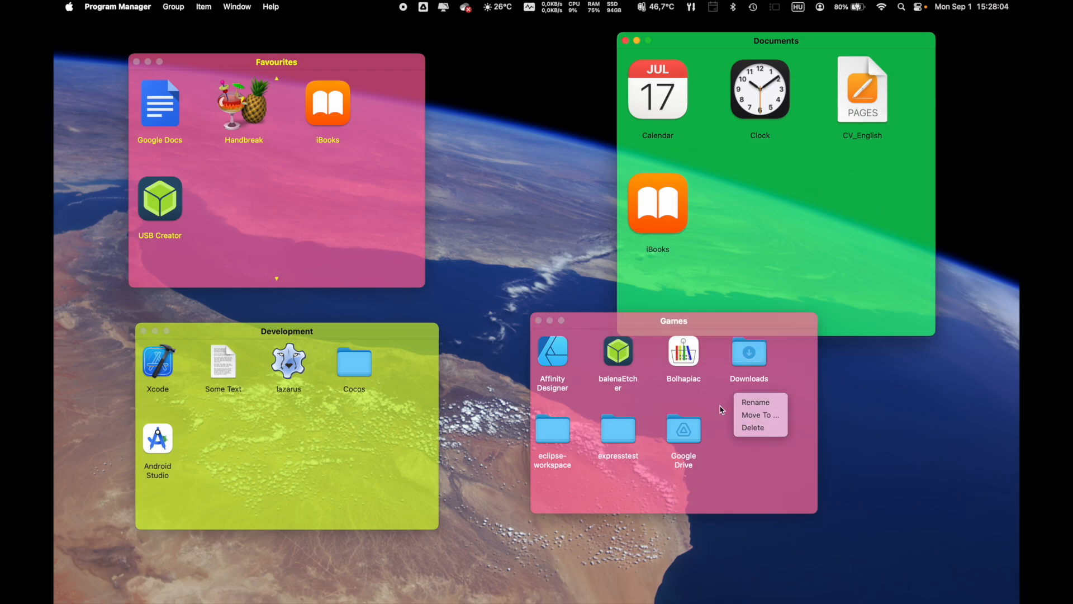
left_click(721, 410)
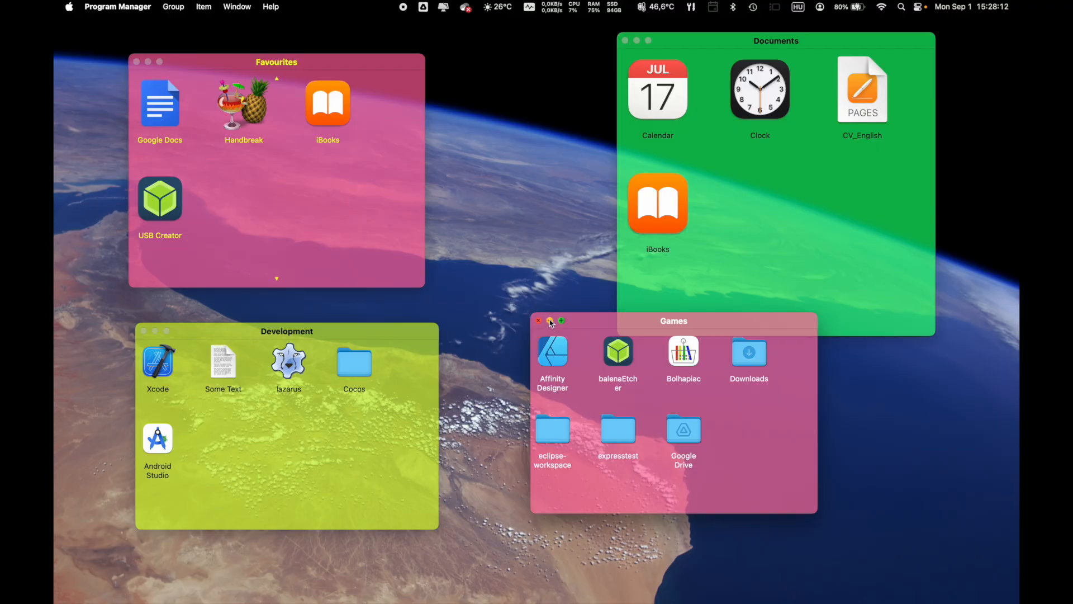
left_click(550, 322)
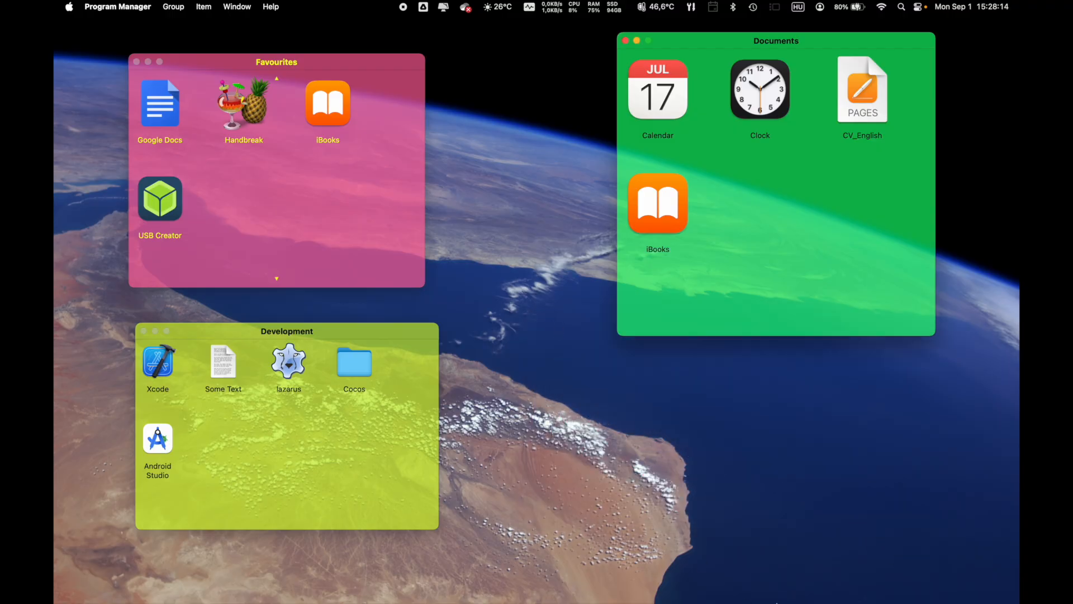
mouse_move(777, 602)
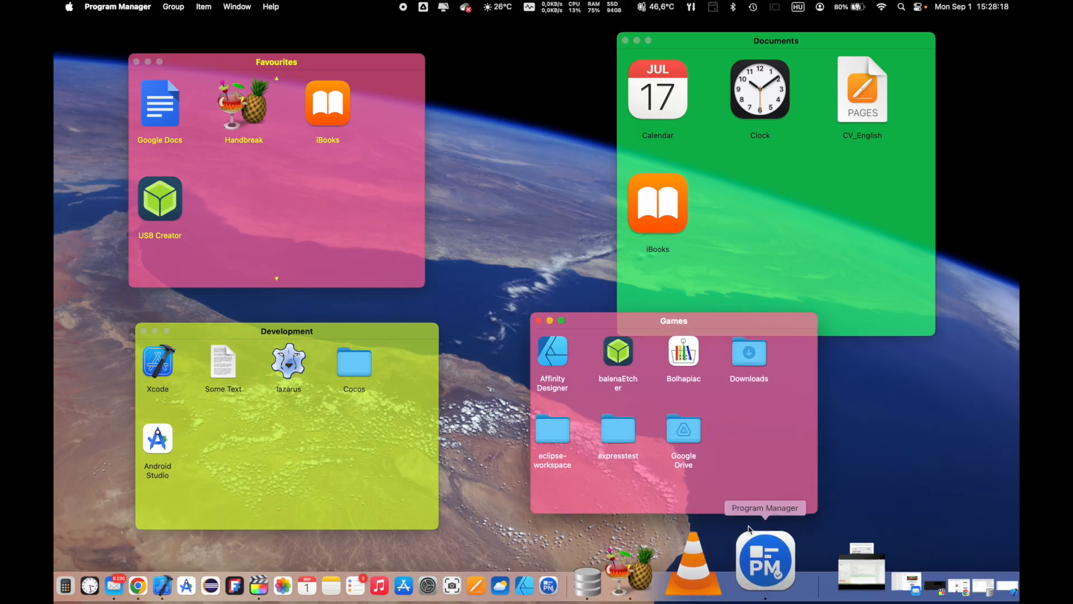
- Close the Games group window and reopen it from the list of closed groups
left_click(538, 322)
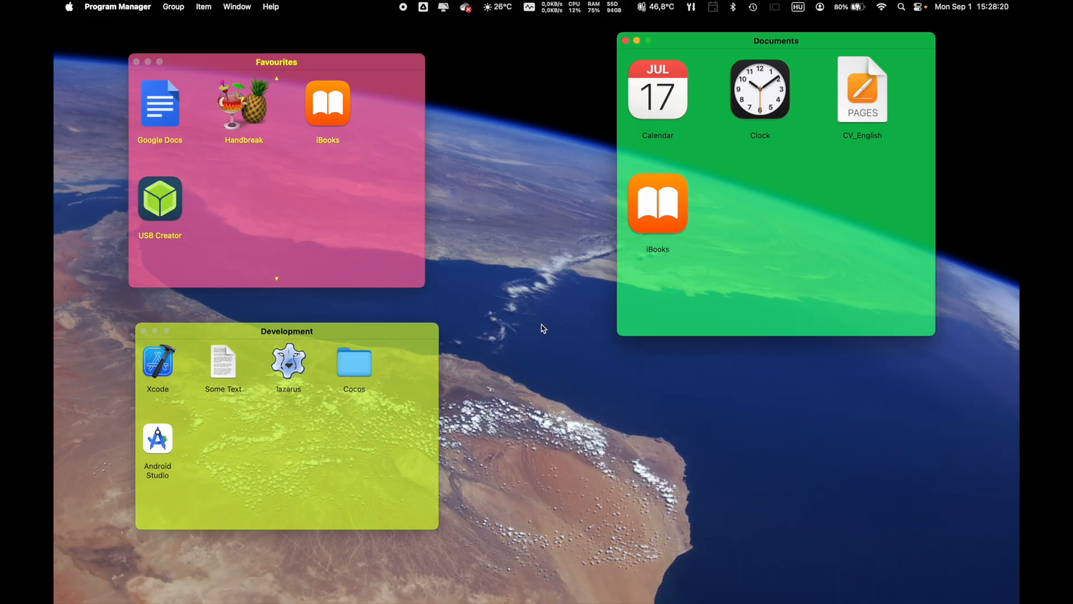
left_click(174, 7)
left_click(175, 37)
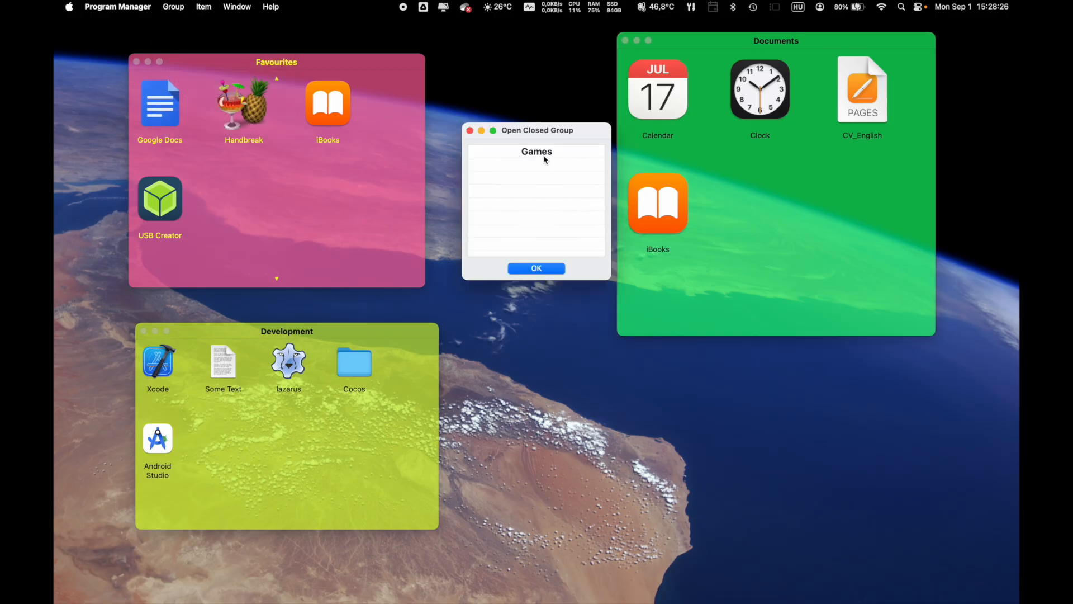
double_click(548, 157)
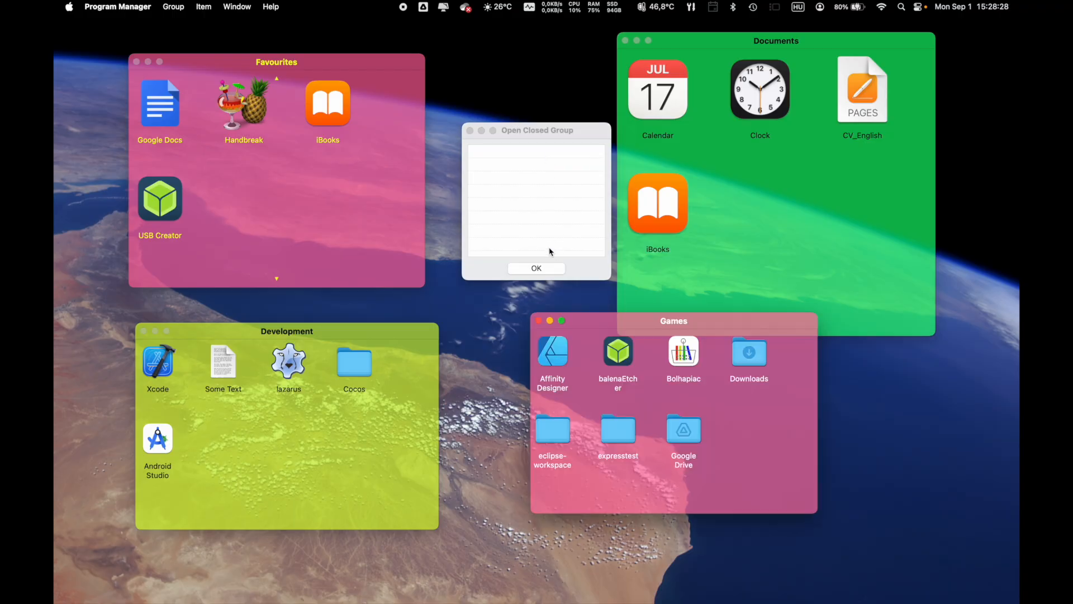
left_click(542, 269)
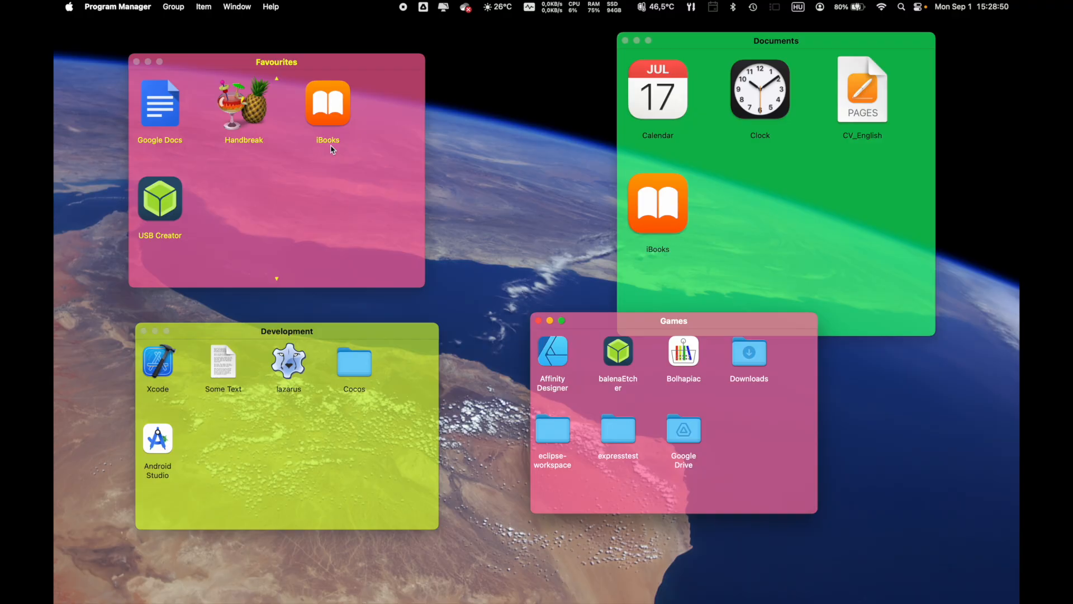
- Reposition the Documents group window over the upper part of the Games window and review the Documents group's preferences
left_click_drag(739, 48, 589, 71)
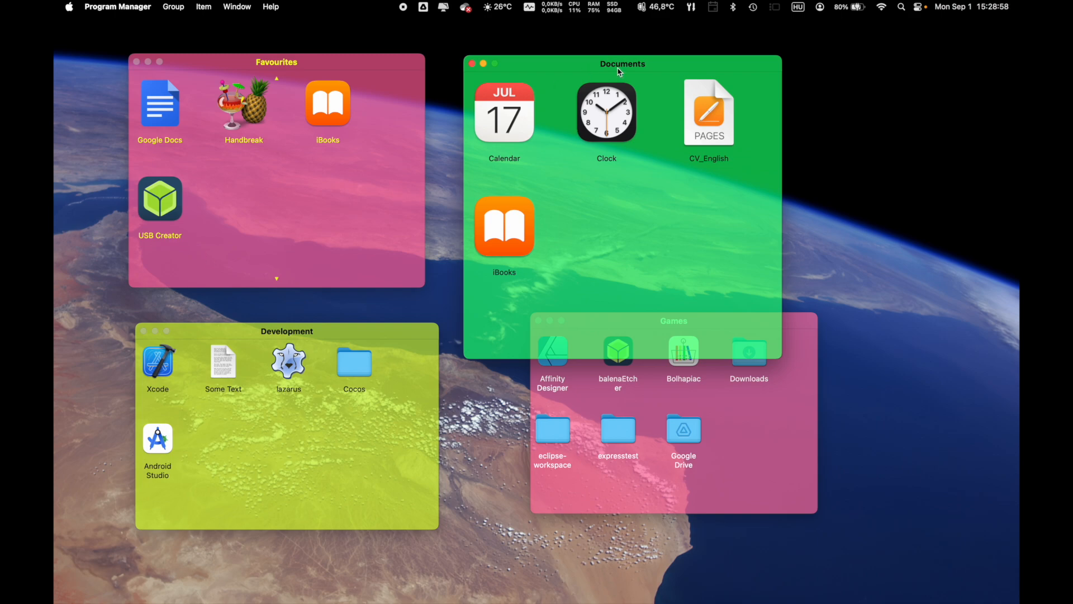
left_click_drag(620, 71, 721, 62)
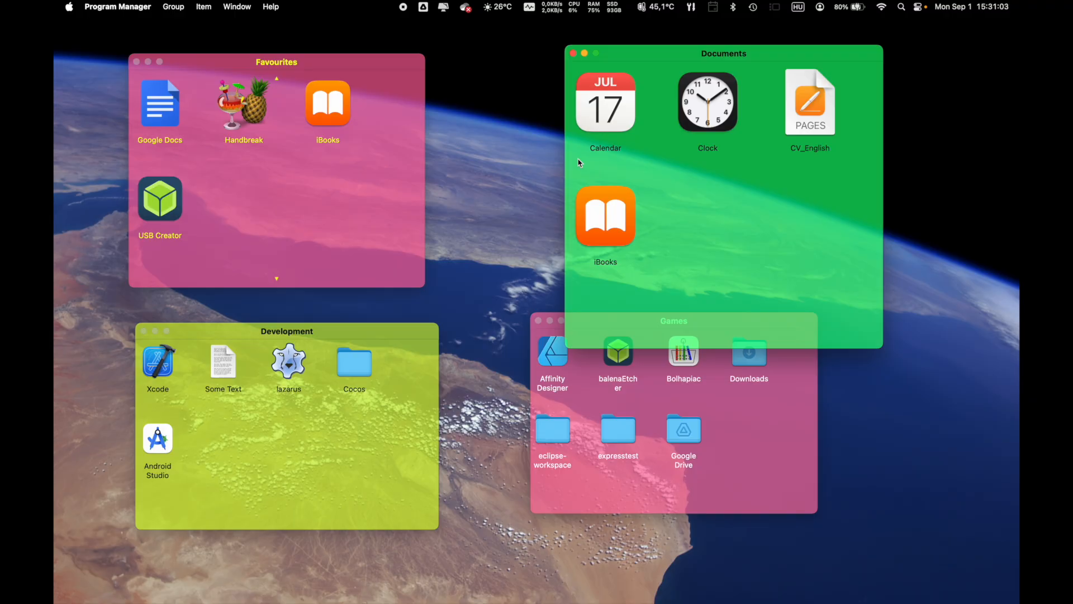
right_click(696, 192)
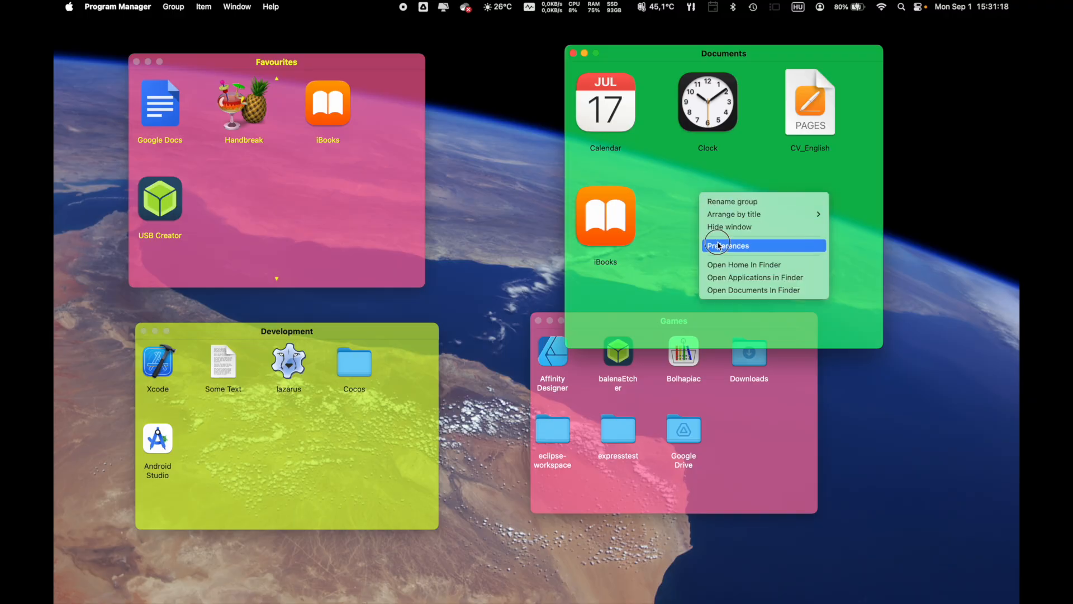
left_click(714, 242)
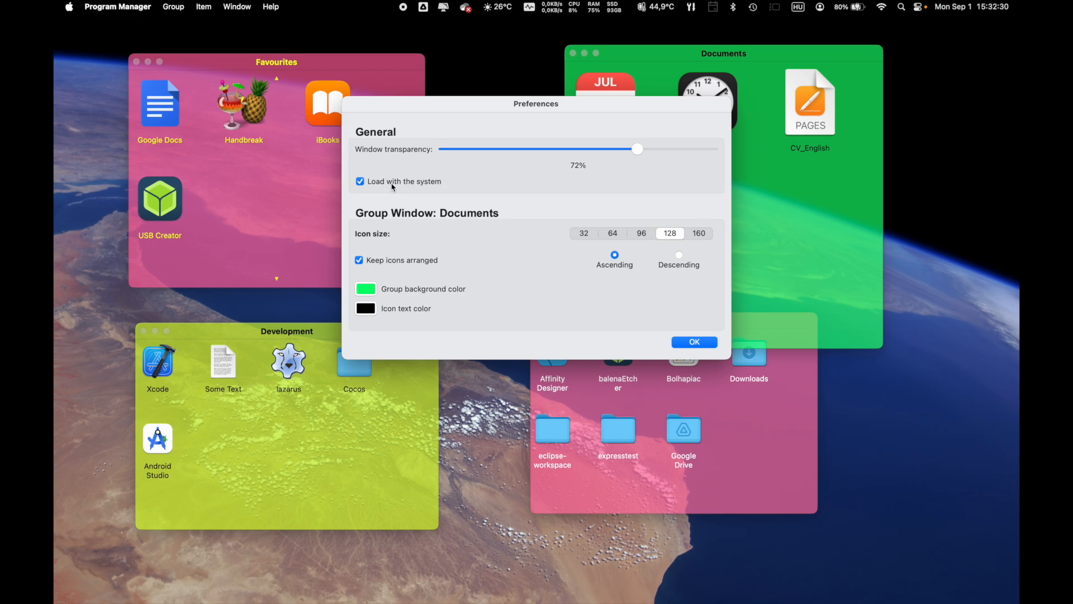
left_click_drag(537, 107, 551, 267)
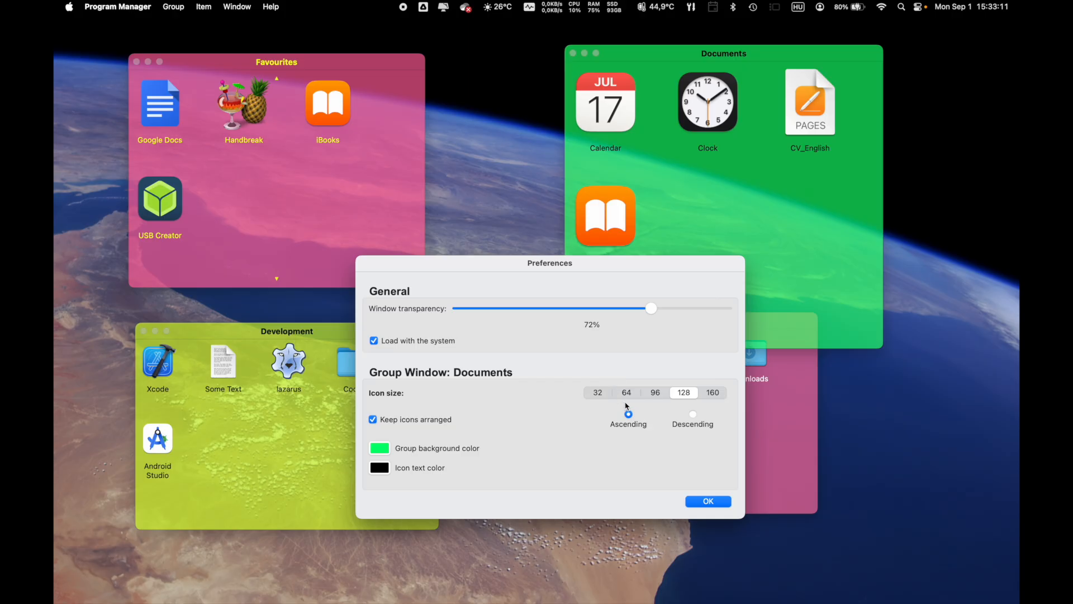
left_click(705, 503)
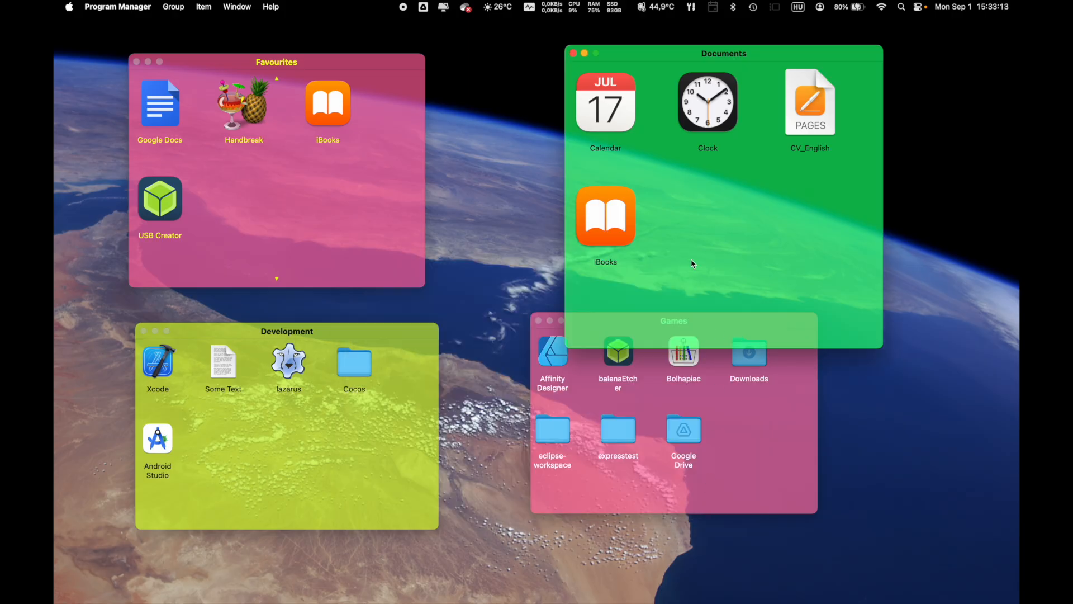
- Set the Games group's icon size to 160 in its preferences after trying 32, 96 and 128
left_click(747, 423)
right_click(746, 422)
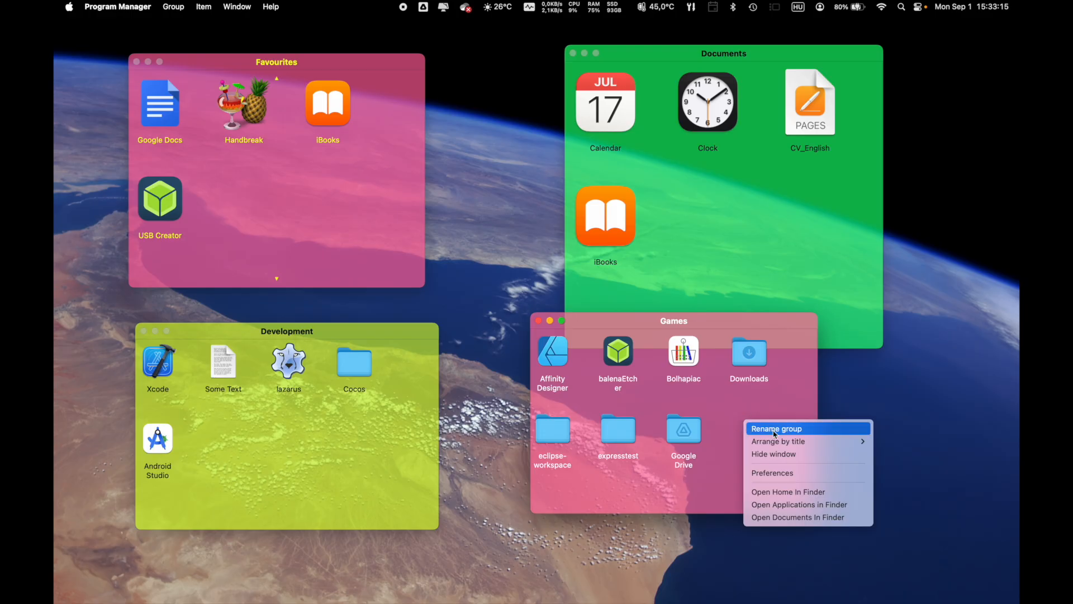
left_click(780, 473)
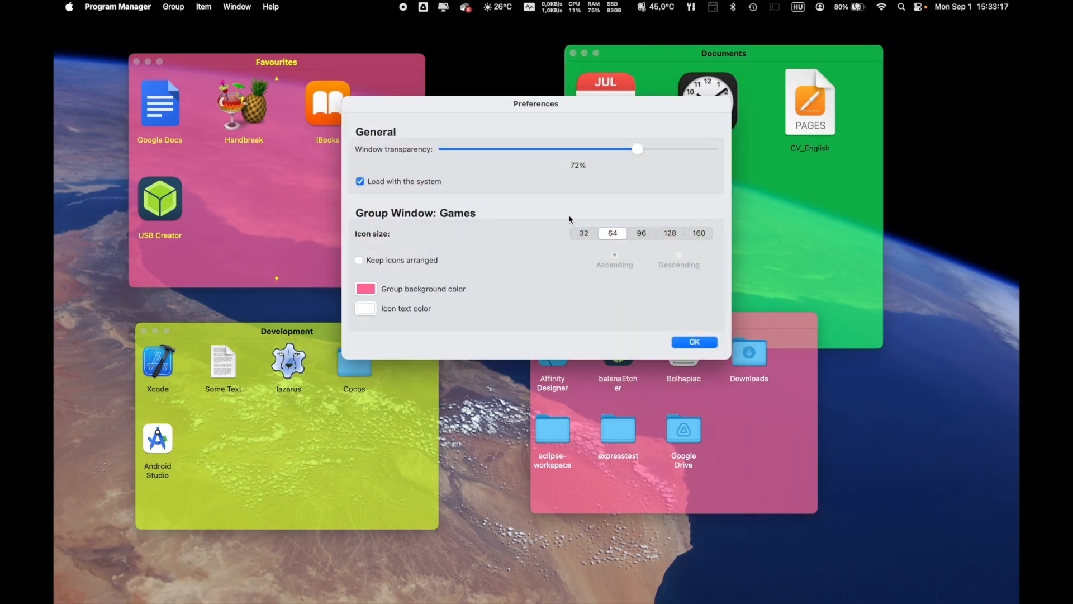
left_click_drag(539, 113, 283, 112)
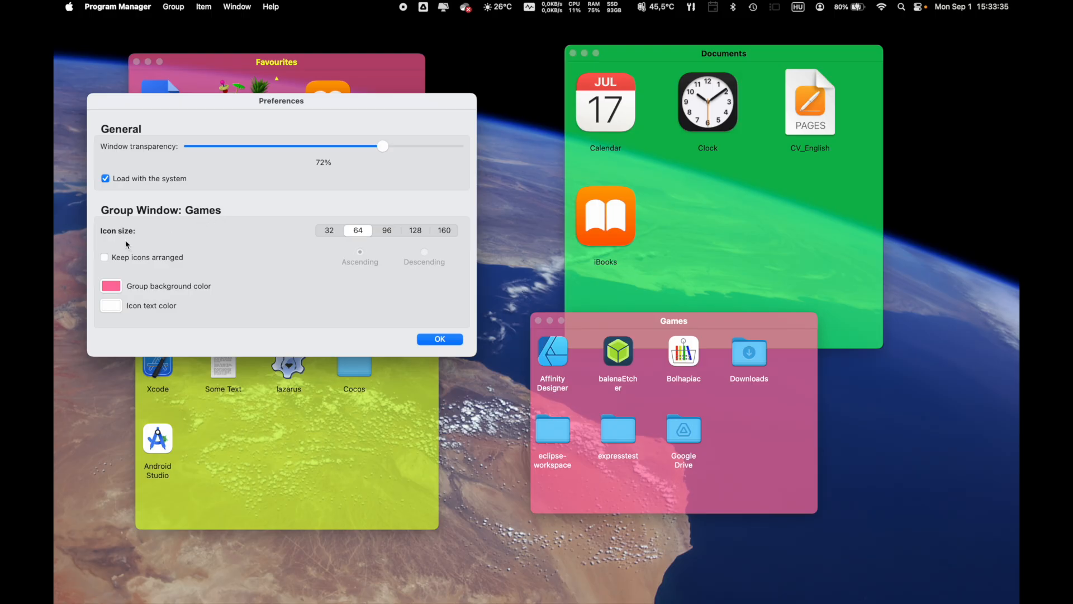
left_click(385, 235)
left_click(331, 235)
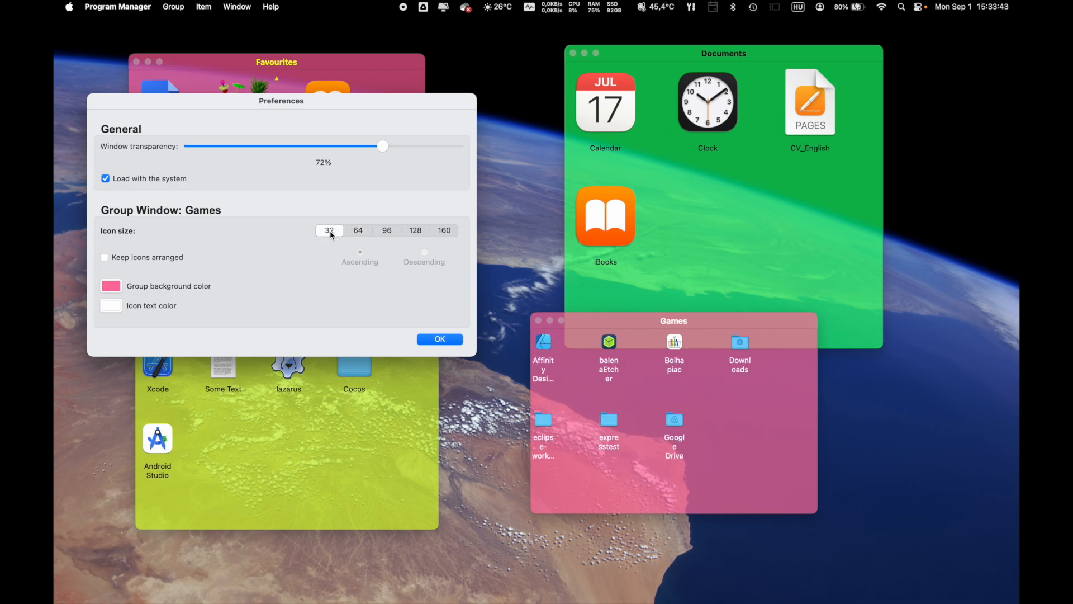
left_click(386, 233)
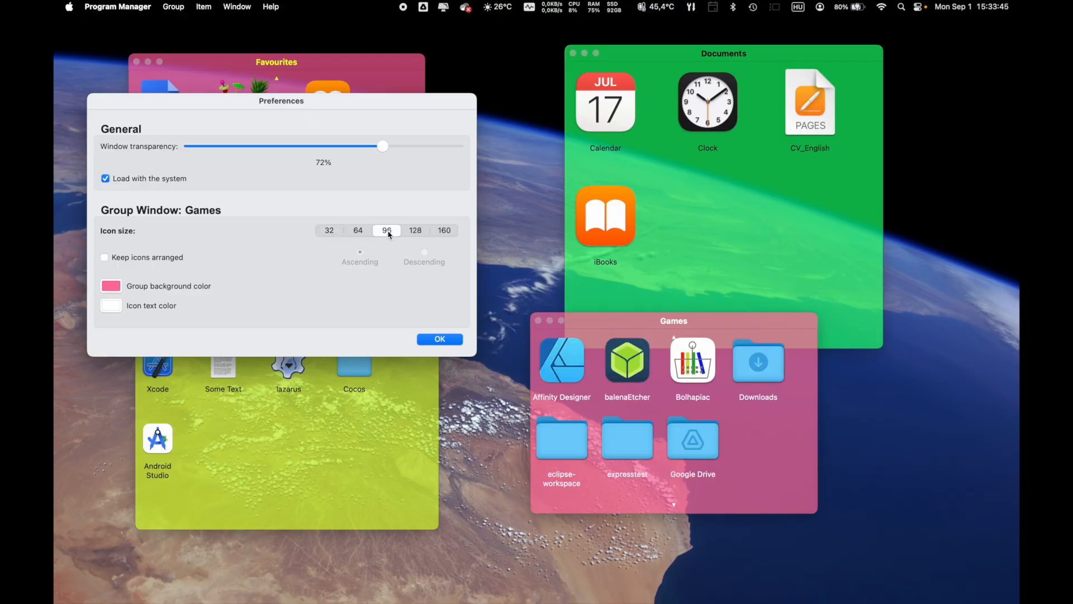
left_click(414, 236)
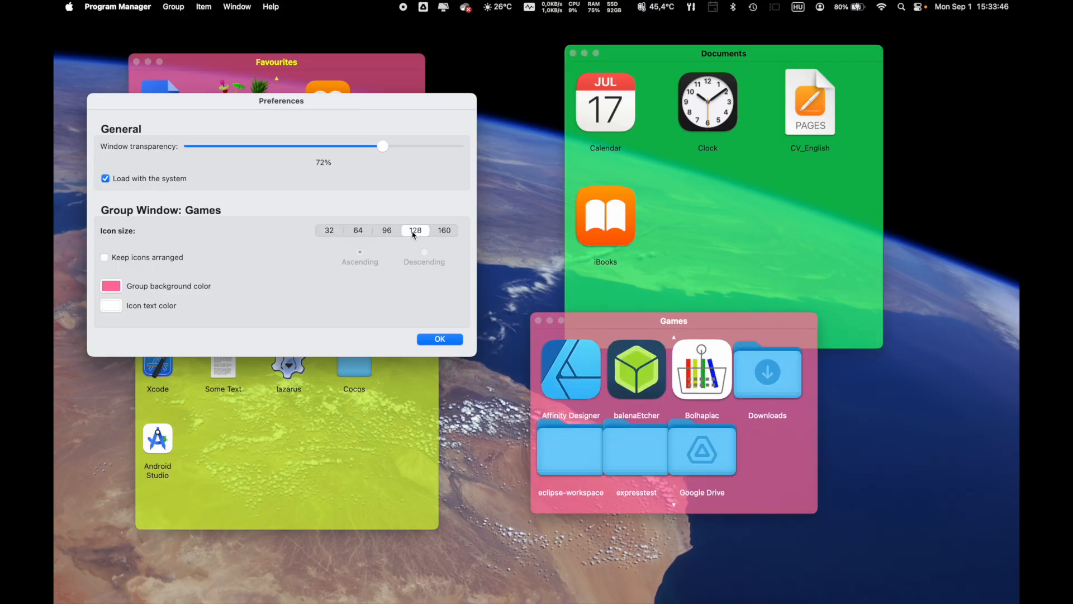
left_click(452, 237)
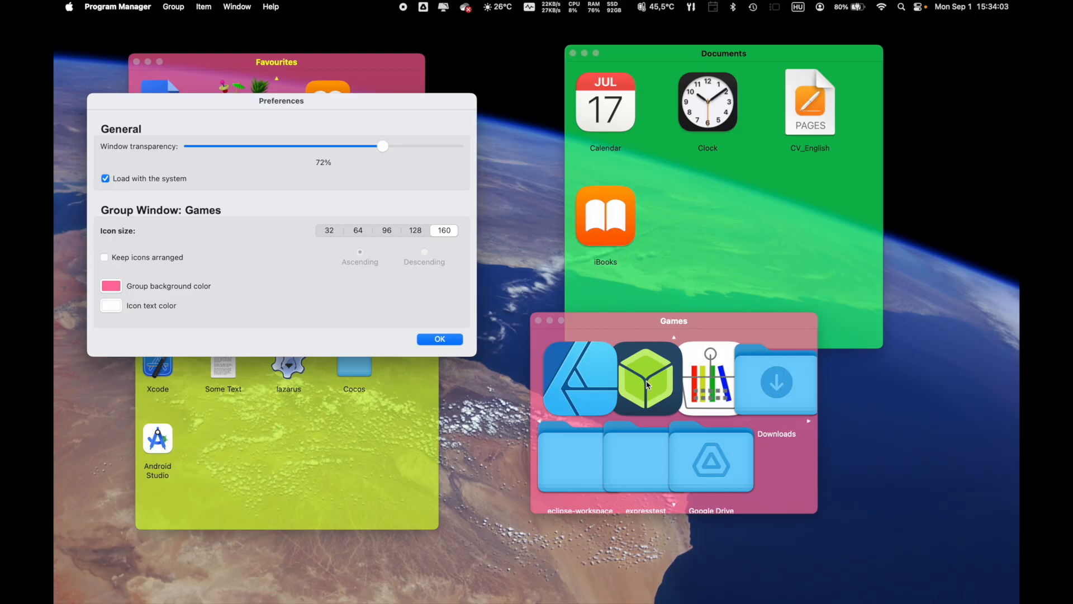
- Set the Games group to keep its icons arranged in ascending order and accept the preferences
left_click(179, 260)
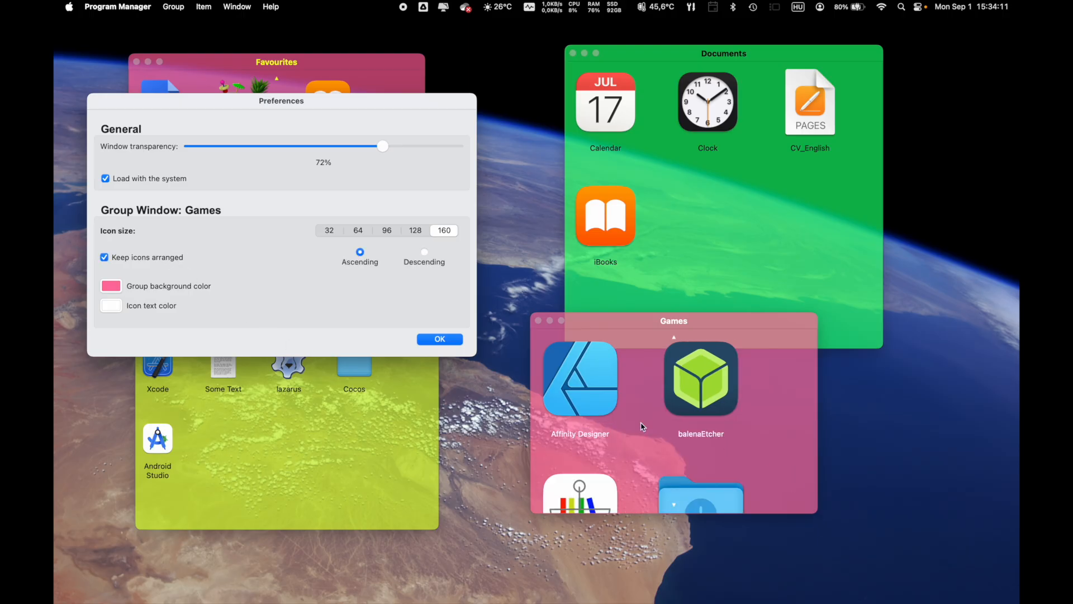
left_click(817, 515)
left_click(439, 340)
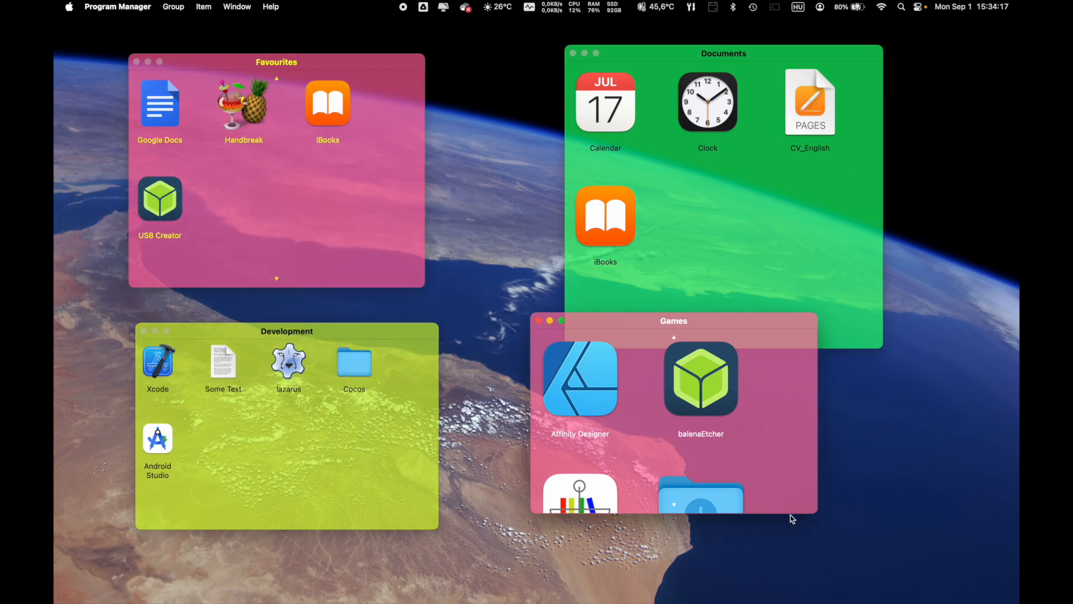
- Move the Games group window over the lower part of the Documents window and resize it to fit three icon columns
left_click_drag(820, 517, 998, 599)
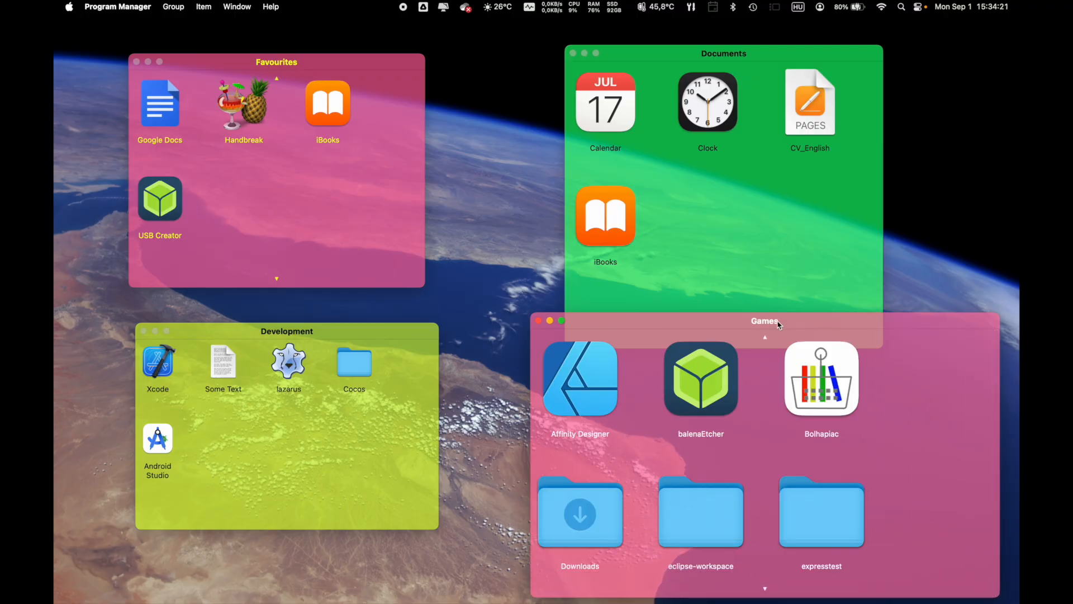
left_click_drag(781, 325, 696, 227)
left_click_drag(915, 498, 1004, 573)
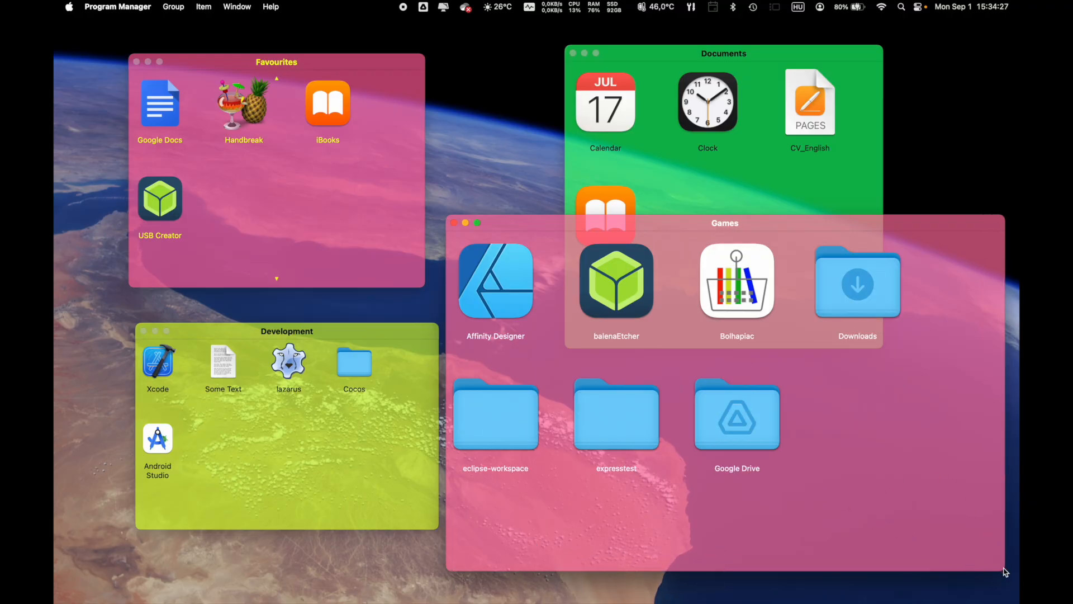
left_click_drag(1006, 574, 852, 469)
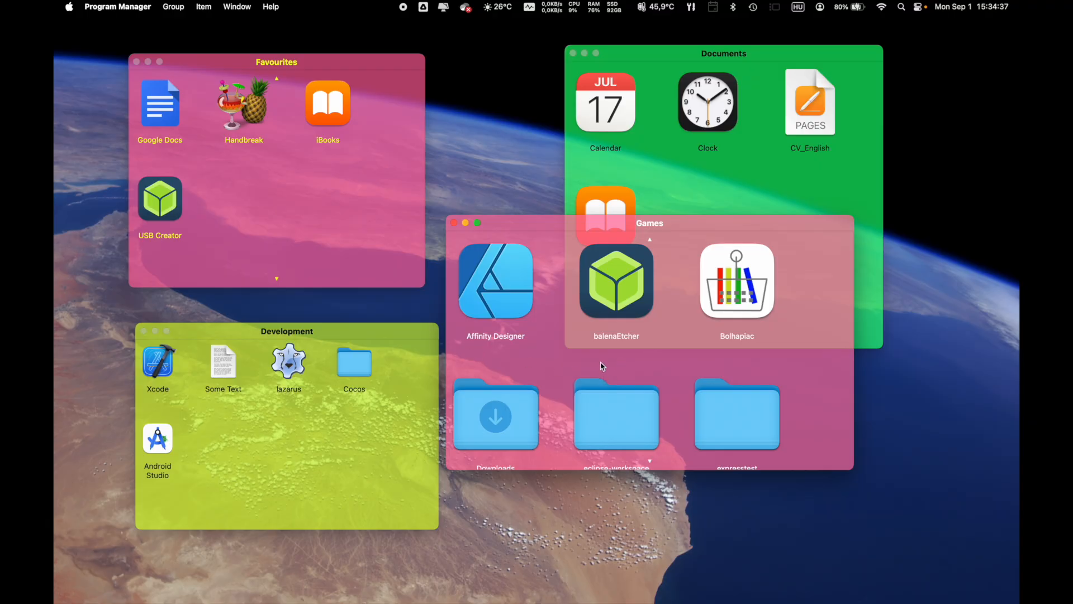
scroll(603, 366, "down", 5)
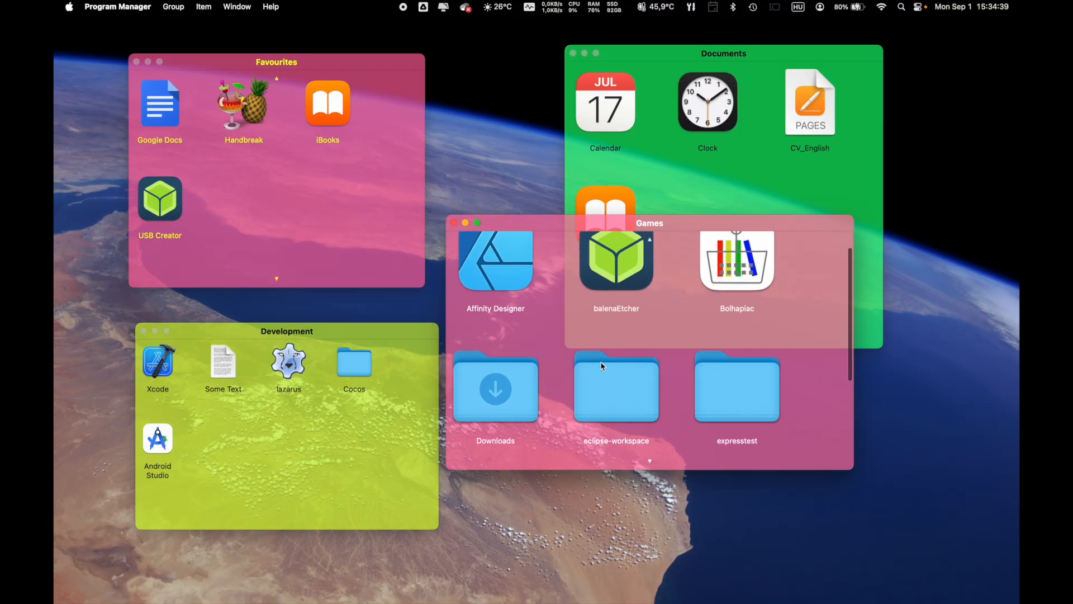
- Look through all the icons in the Games group window, from the first row to the last
scroll(602, 366, "up", 5)
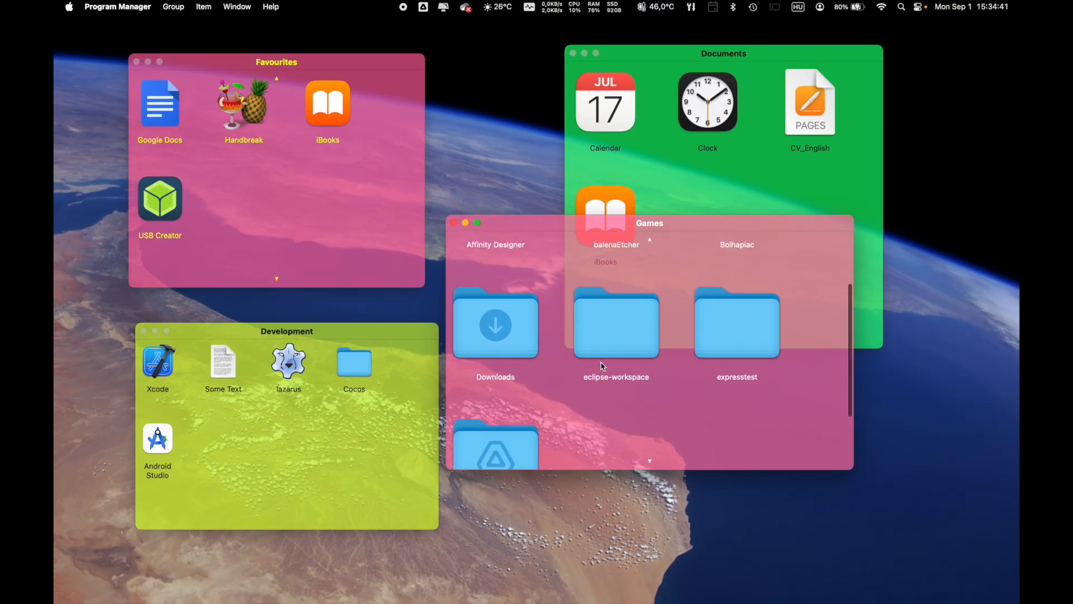
scroll(603, 366, "down", 5)
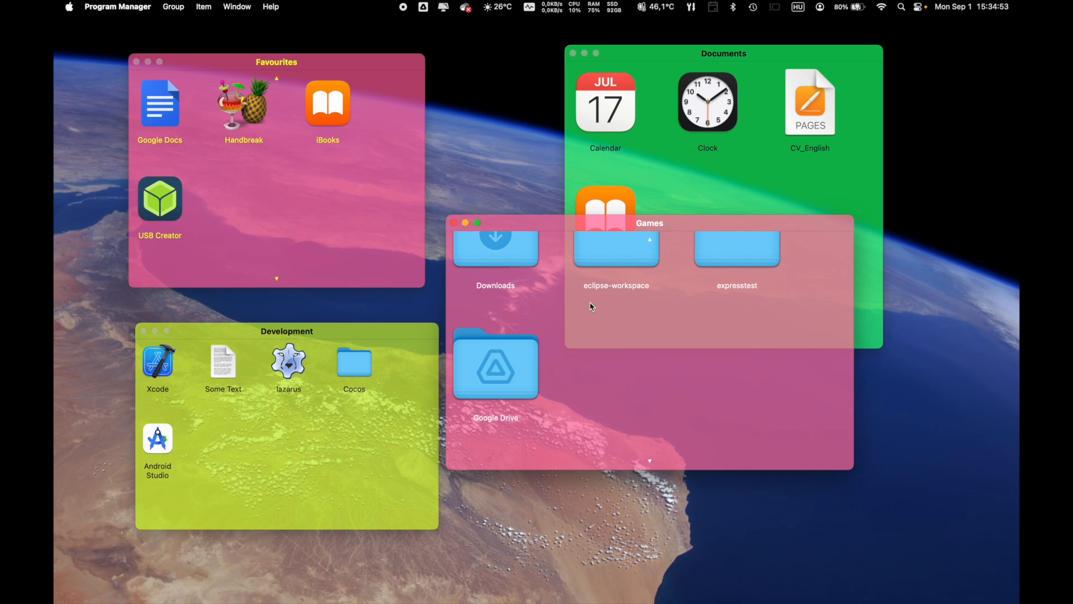
scroll(591, 306, "up", 3)
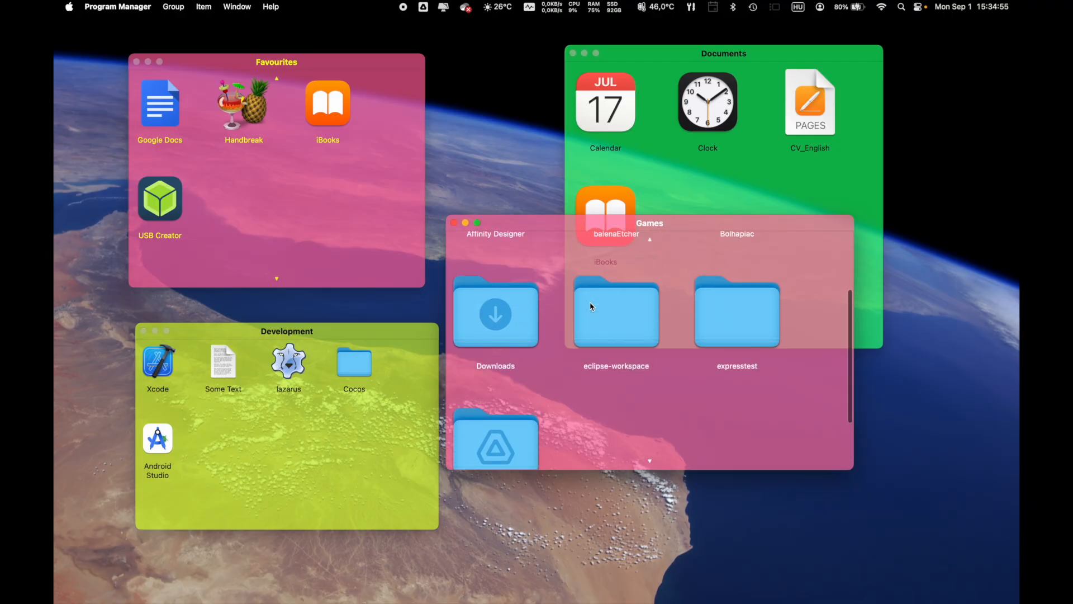
scroll(591, 306, "up", 3)
scroll(590, 307, "up", 2)
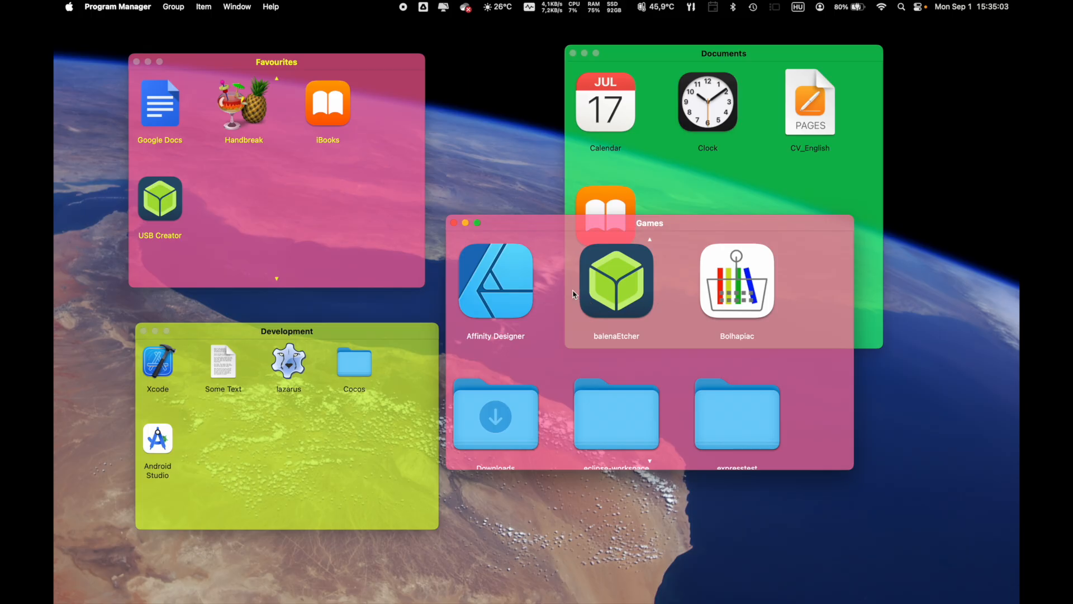
scroll(573, 293, "down", 5)
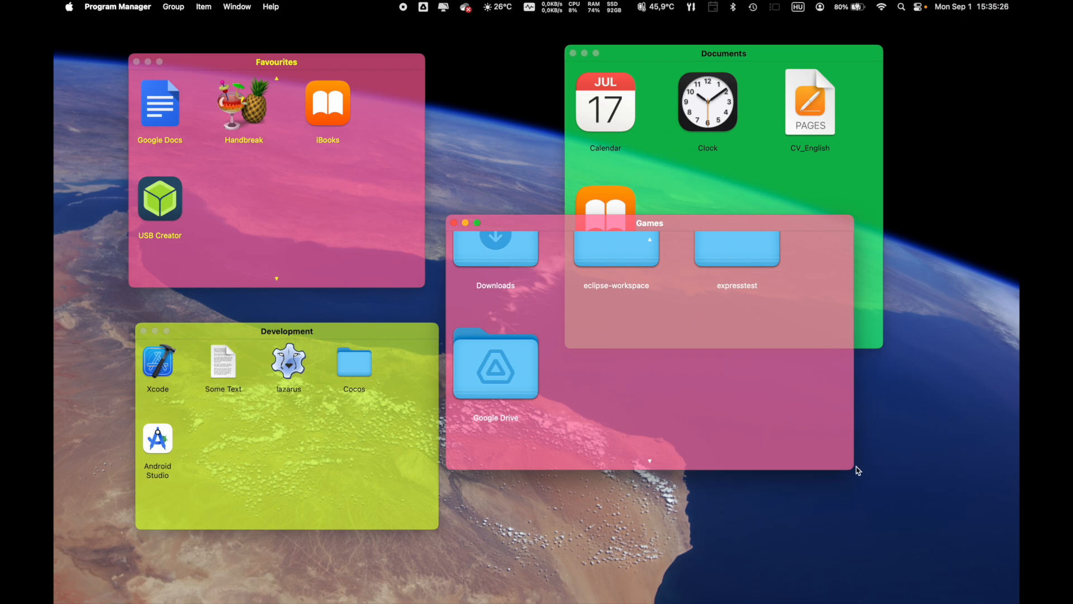
- Narrow the Games group window to a single icon column and enlarge it again to fit four columns and all its icons
left_click_drag(853, 470, 671, 463)
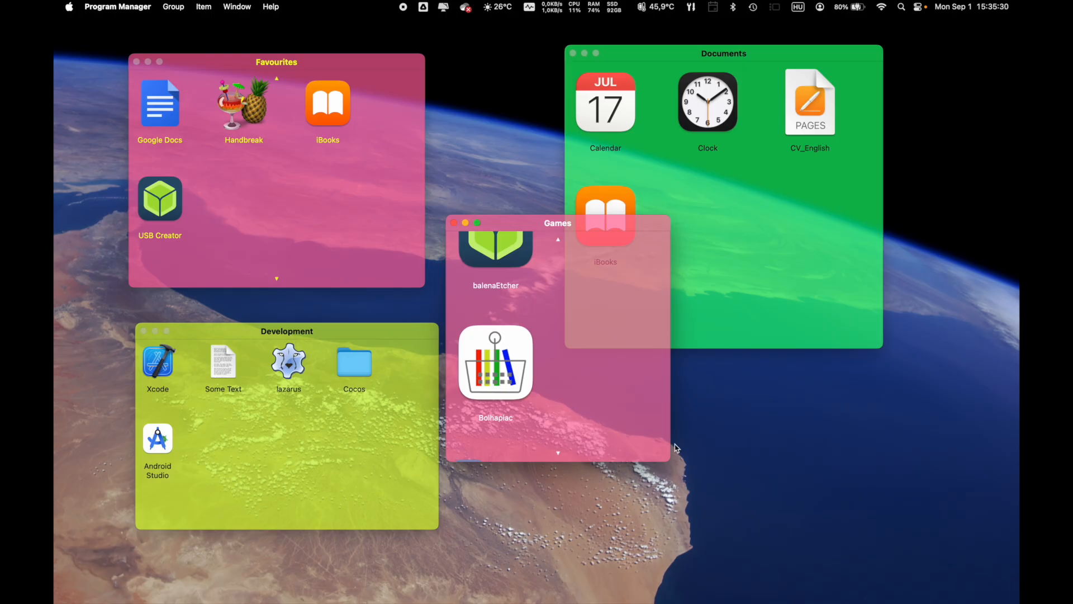
scroll(617, 412, "down", 5)
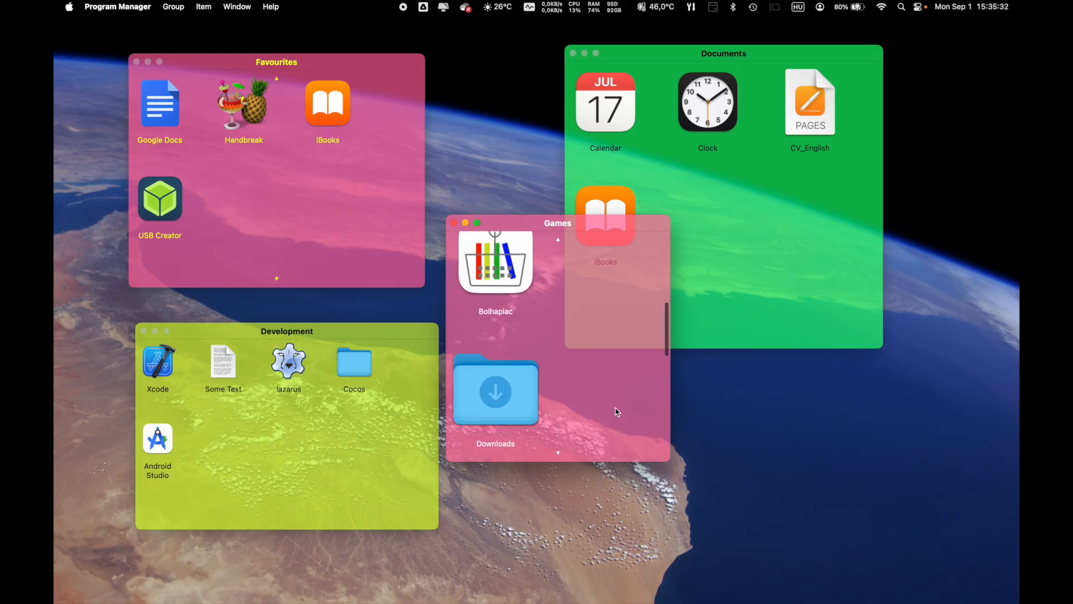
scroll(618, 412, "down", 5)
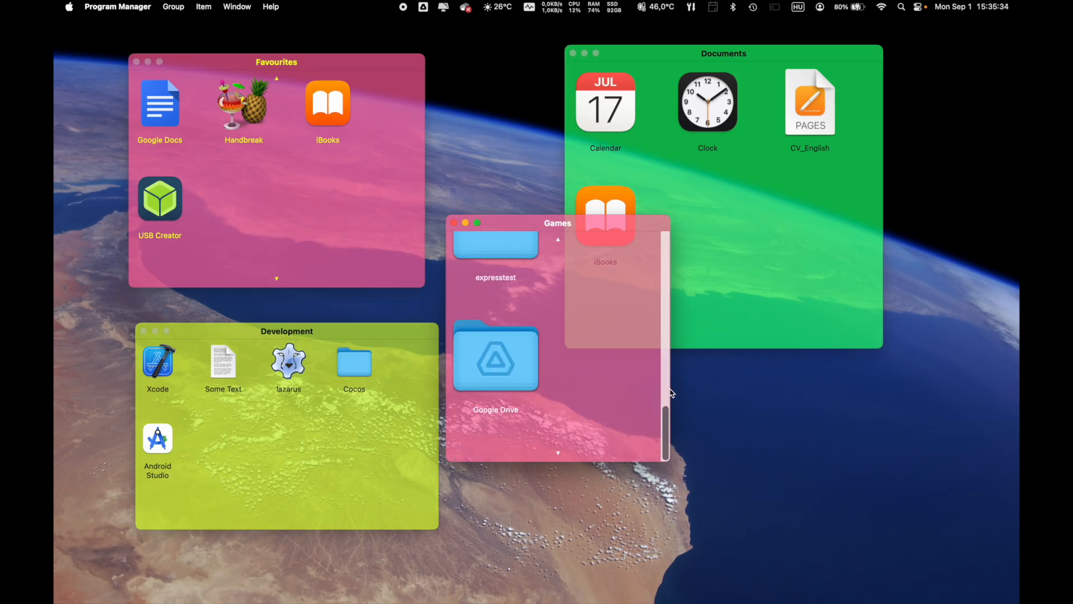
left_click_drag(673, 393, 617, 393)
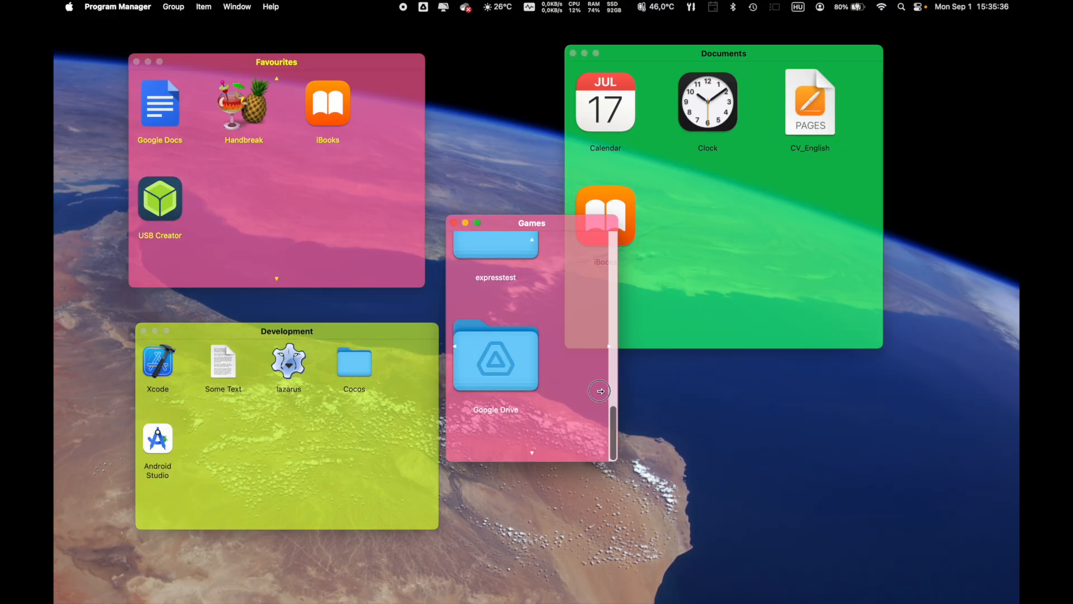
scroll(563, 395, "up", 10)
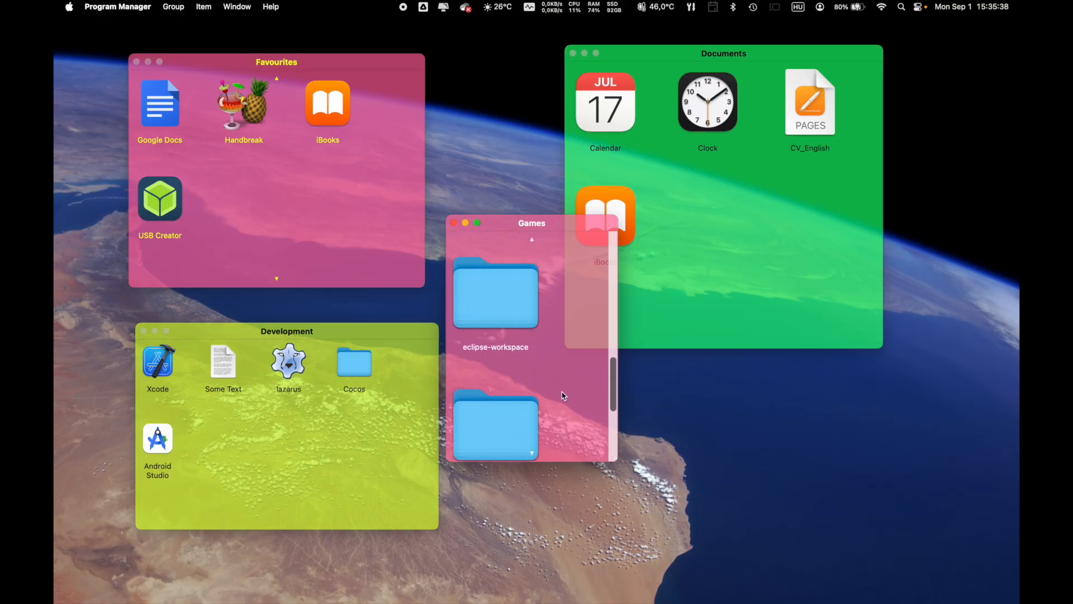
scroll(563, 395, "up", 3)
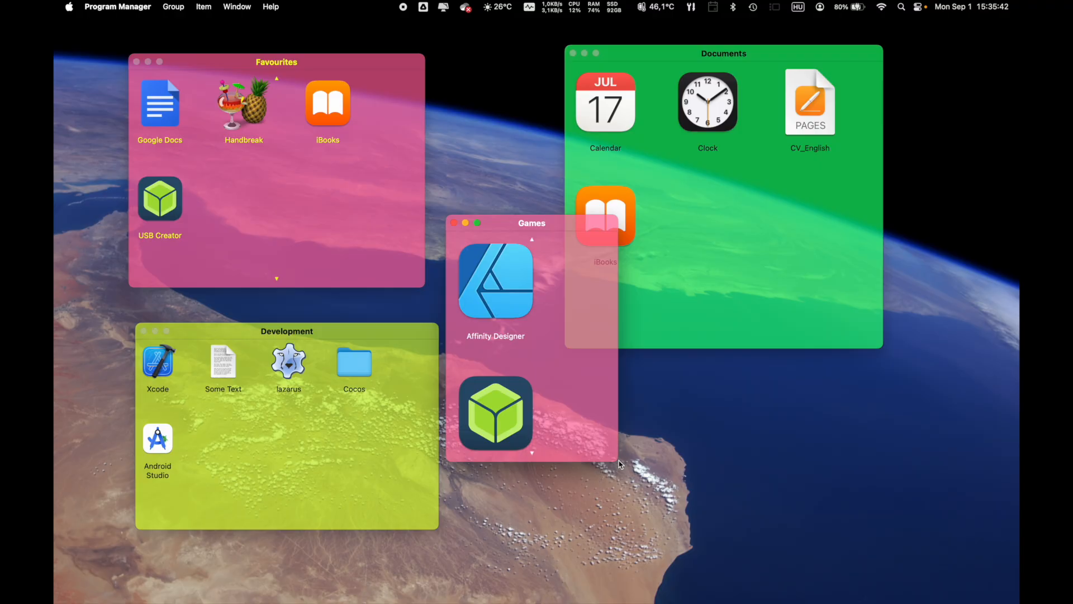
left_click_drag(619, 464, 1017, 533)
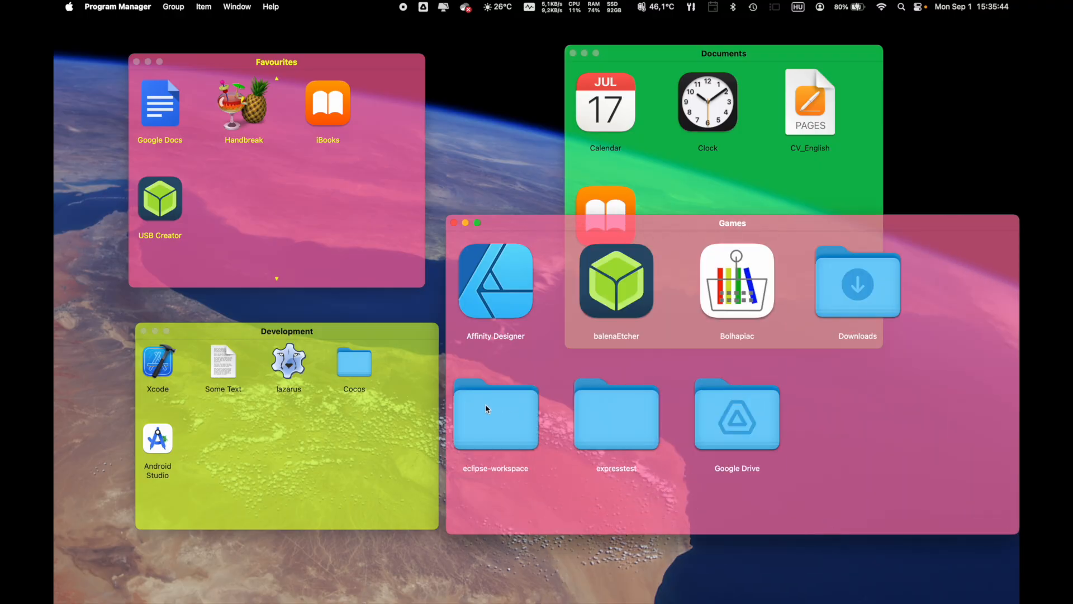
- Turn off keeping icons arranged for the Games group and set its icon size to 64 in the preferences
right_click(793, 386)
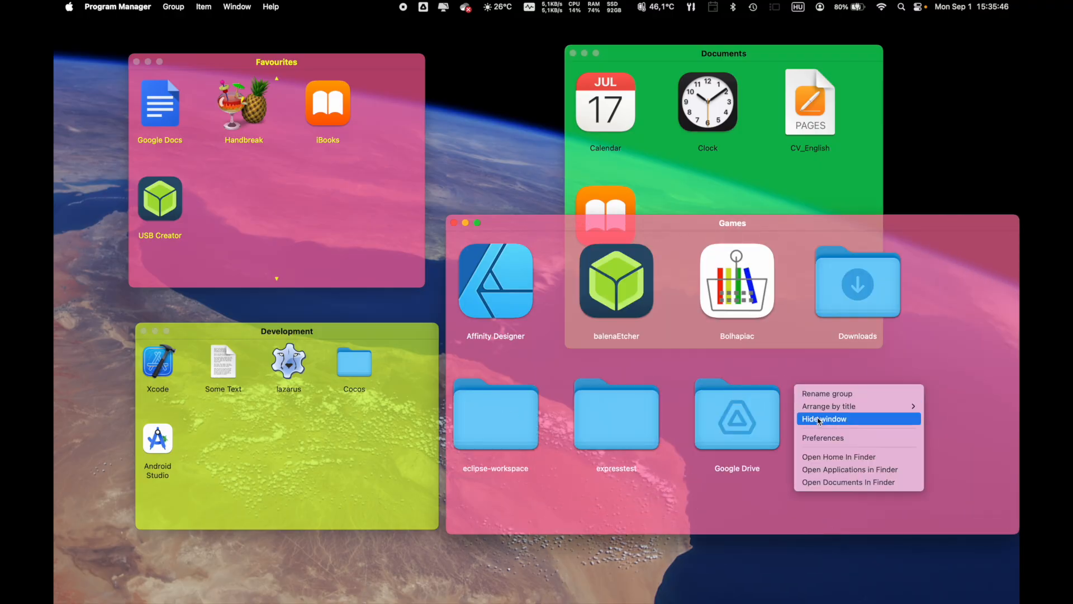
left_click(712, 421)
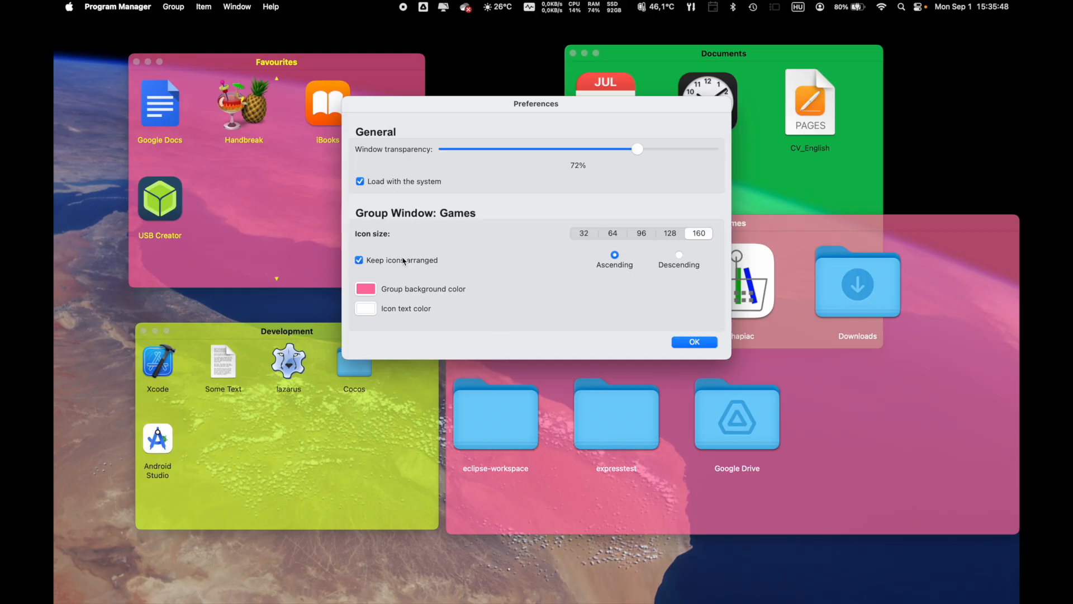
left_click(403, 261)
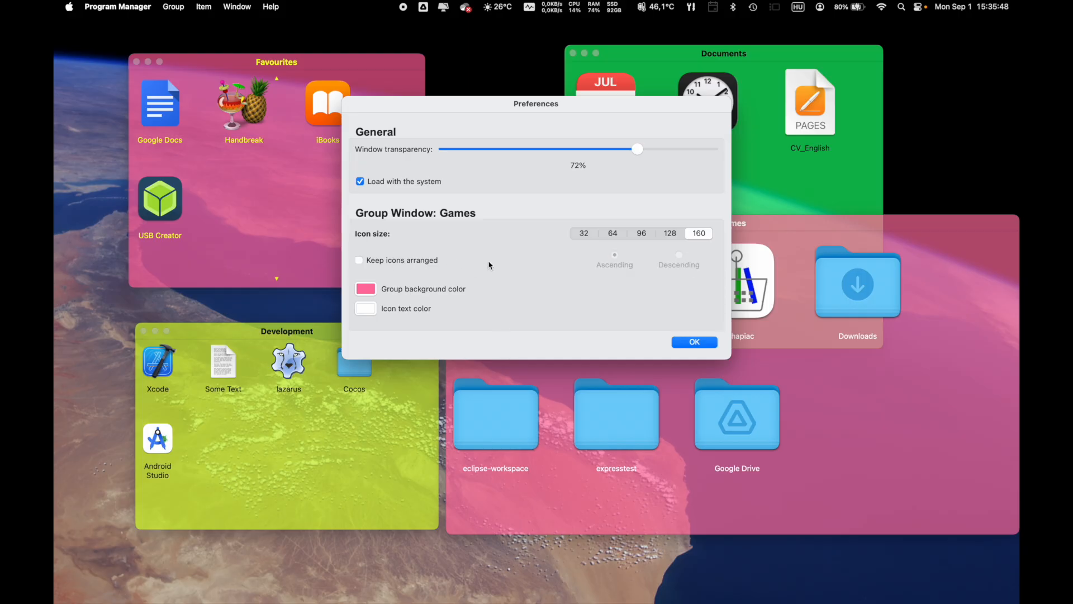
left_click(612, 233)
left_click(694, 341)
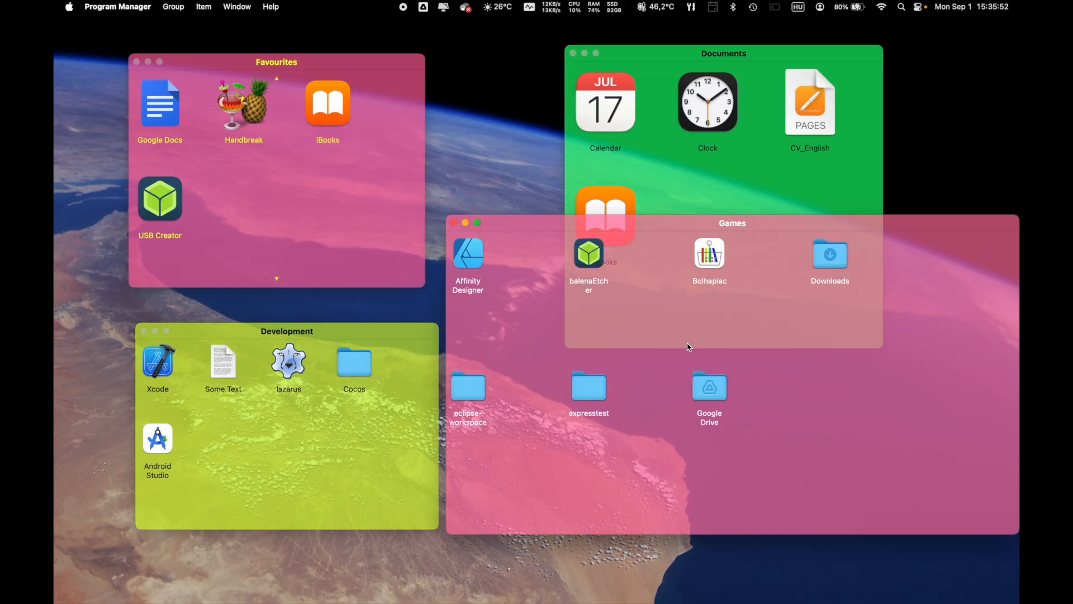
- Scatter the Google Drive, expresstest, Downloads and eclipse-workspace folders freely over the empty space of the Games group window
left_click_drag(713, 385, 669, 333)
left_click_drag(590, 386, 808, 444)
left_click_drag(837, 272, 903, 337)
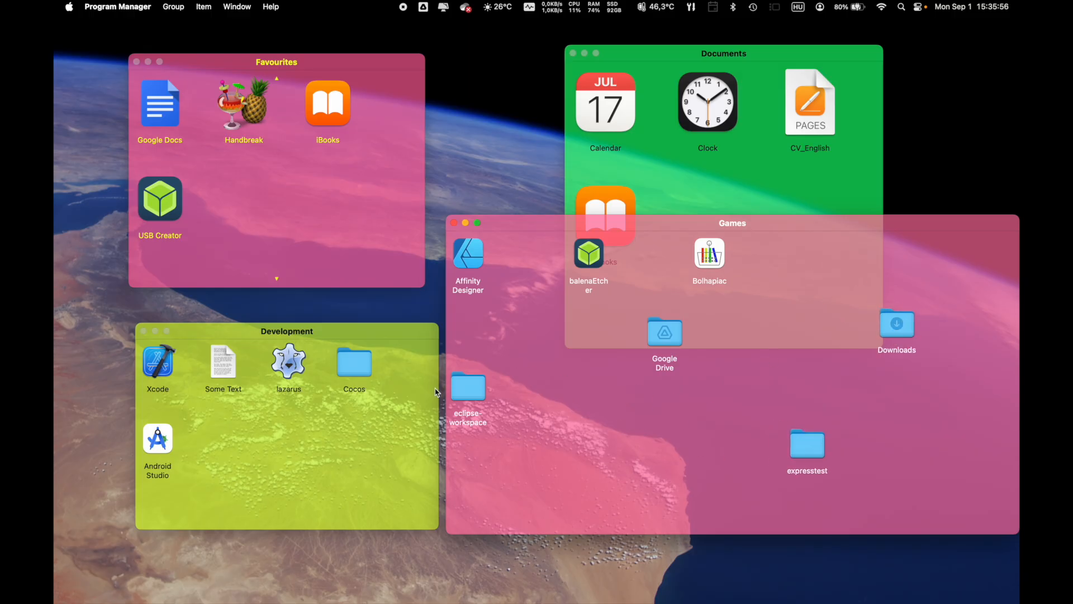
left_click_drag(472, 393, 568, 460)
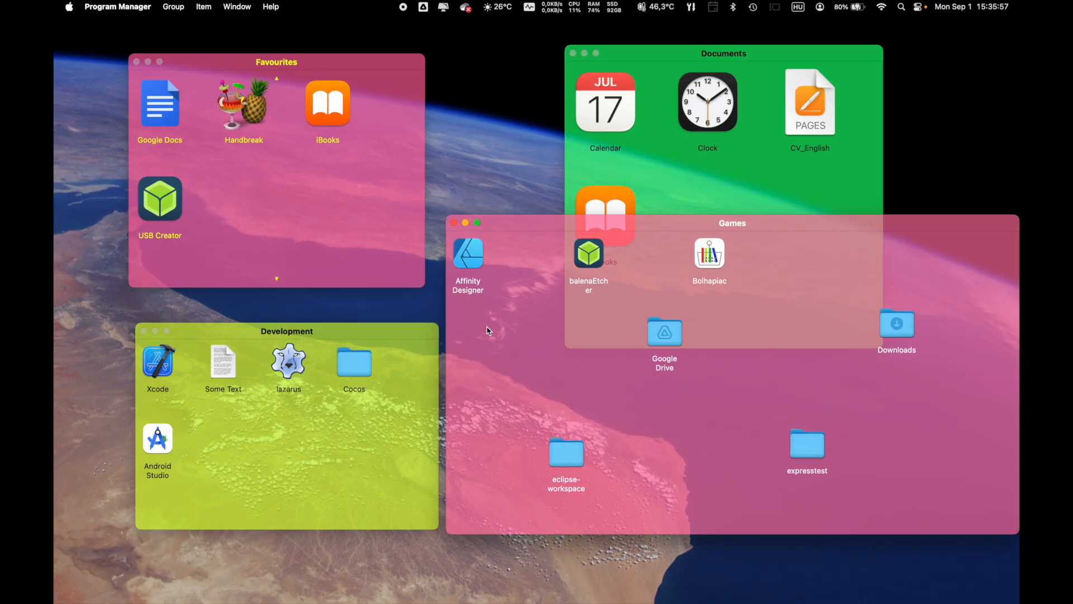
- Close and reopen the Games group, and move its window so it overlaps the Favourites, Development and Documents windows
left_click(453, 222)
left_click(174, 8)
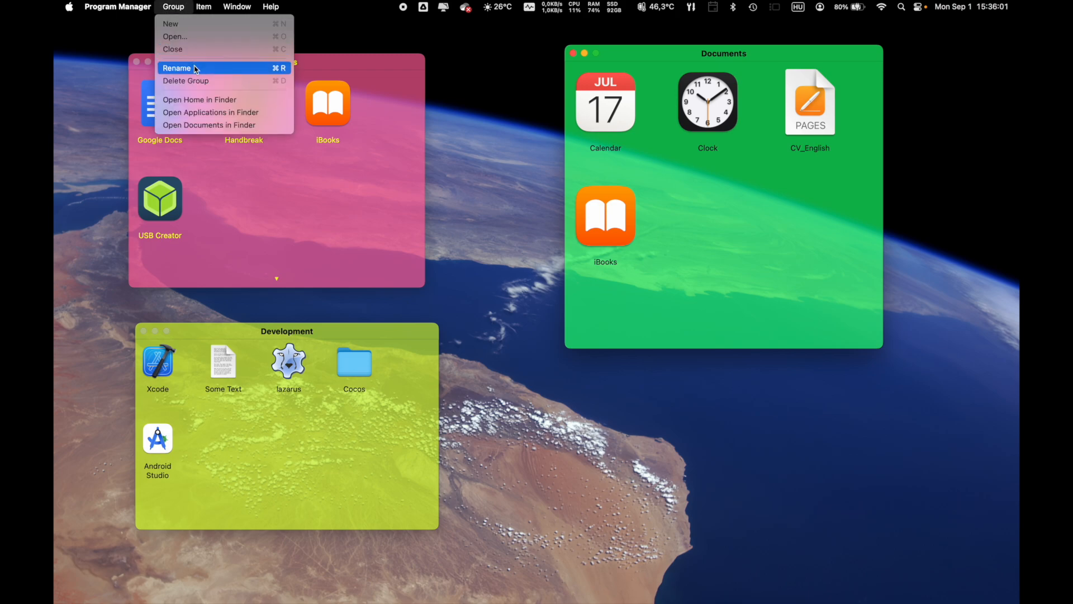
left_click(193, 37)
double_click(536, 156)
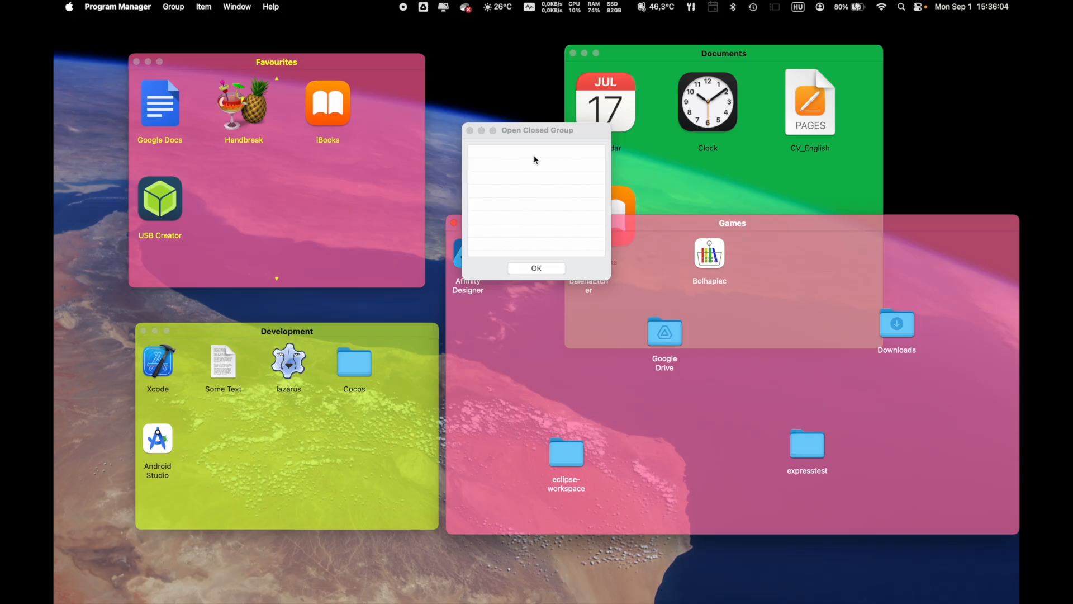
left_click(536, 268)
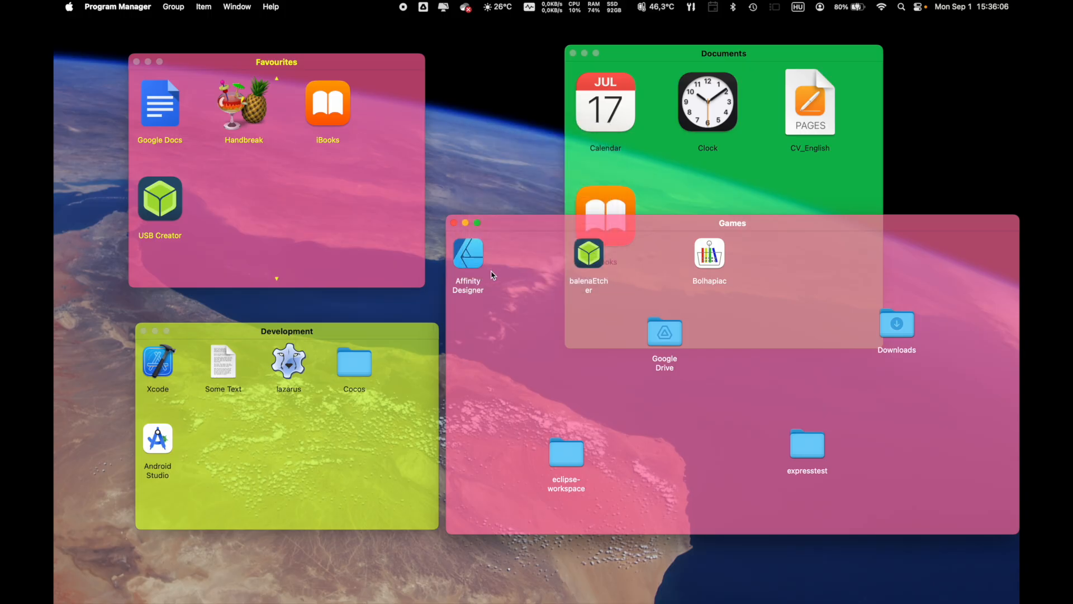
left_click_drag(610, 228, 459, 195)
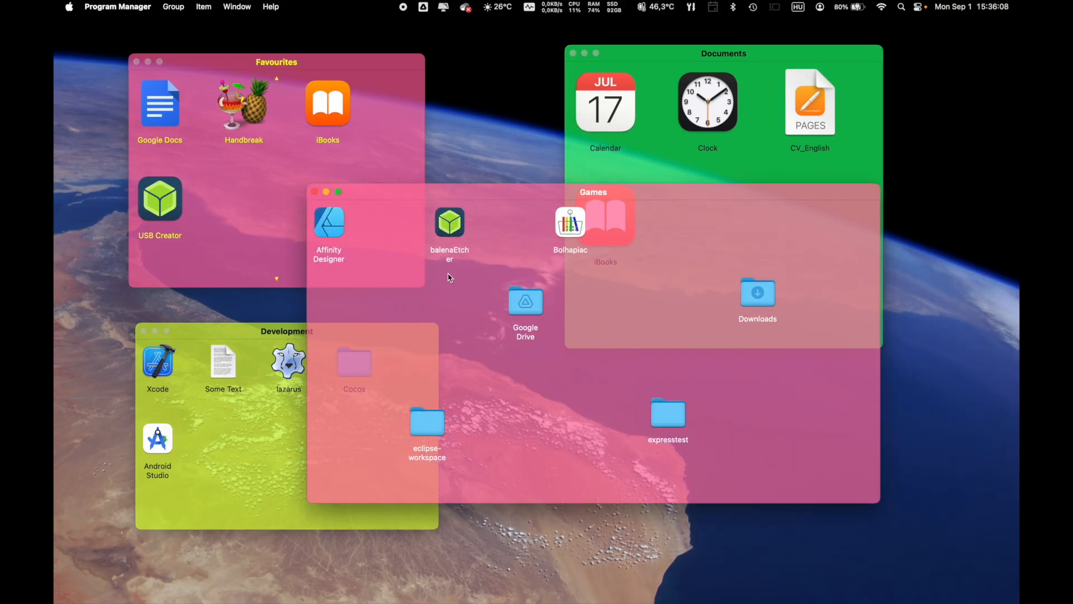